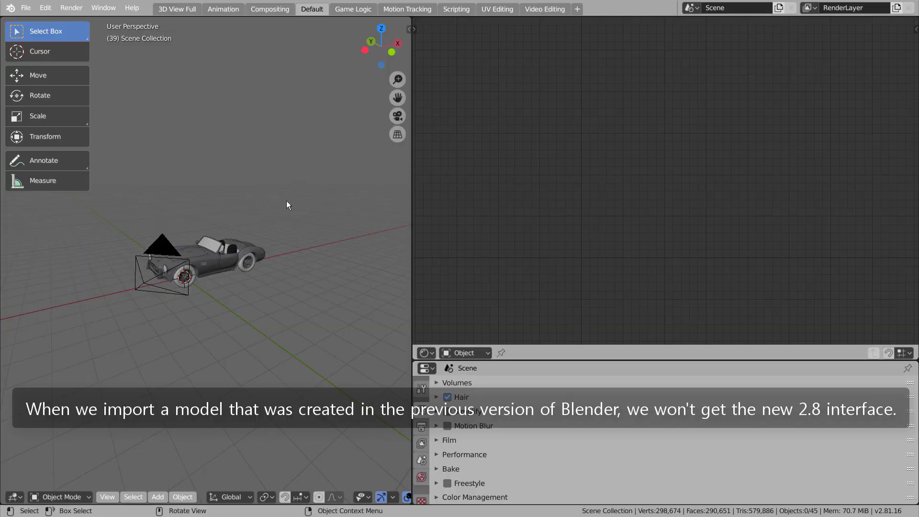
Step: Add a Layout workspace from the General set and show the car in material preview shading
middle_drag(300, 214, 332, 190)
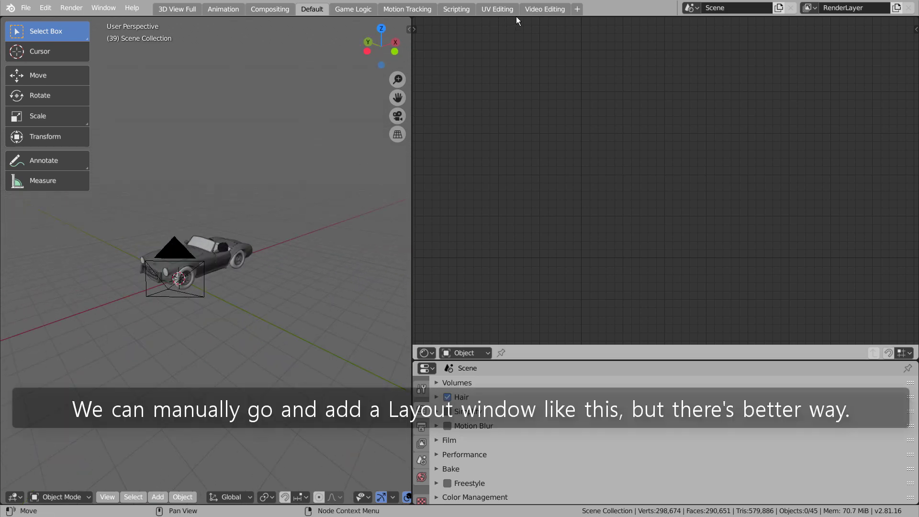
click(577, 8)
mouse_move(577, 29)
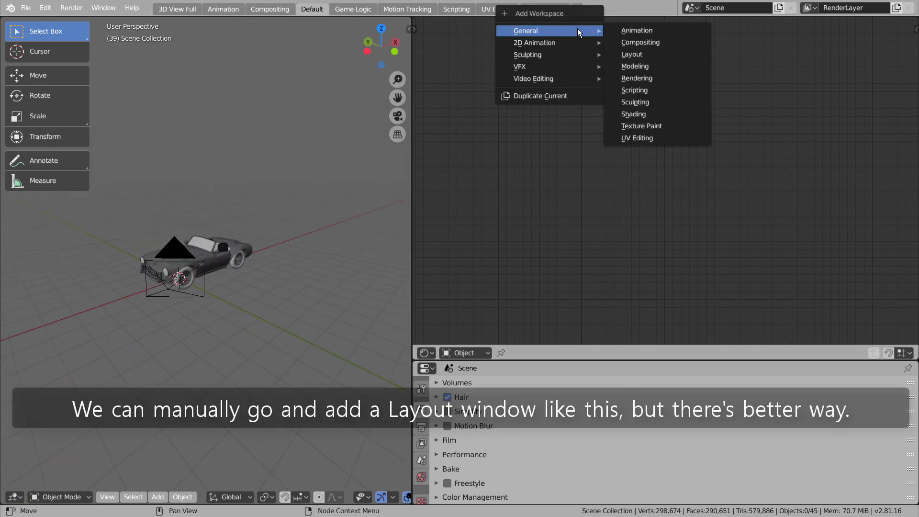
click(636, 54)
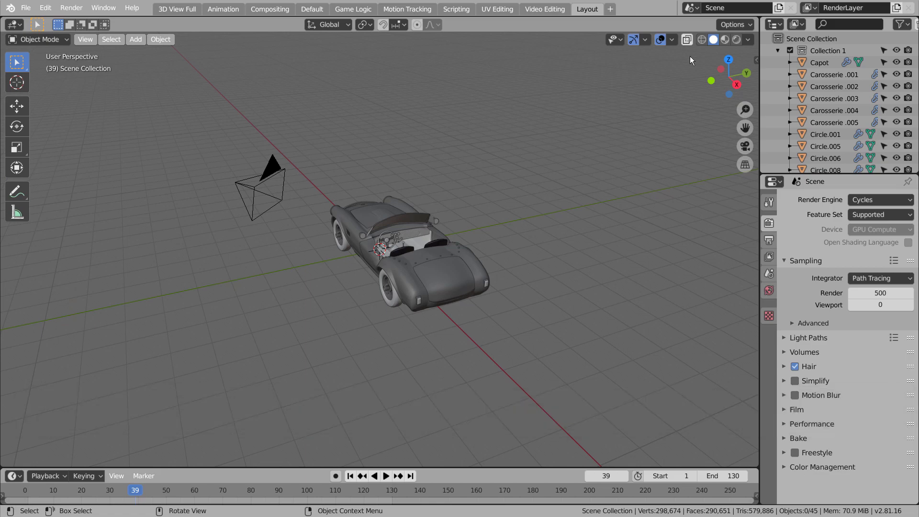
click(726, 39)
mouse_move(565, 194)
middle_down()
mouse_move(728, 199)
mouse_move(726, 211)
mouse_move(639, 200)
mouse_move(498, 209)
mouse_move(651, 188)
mouse_move(683, 194)
middle_up()
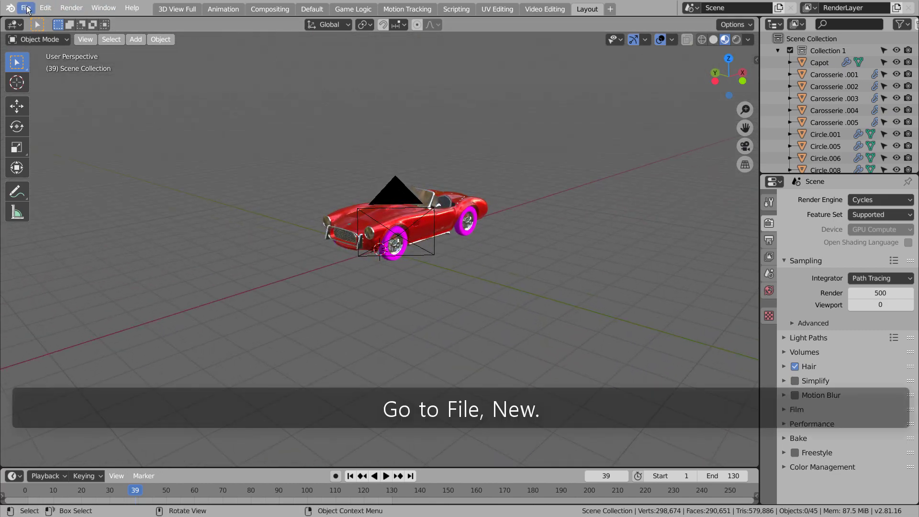
Step: Start a new file with the default scene
click(25, 8)
mouse_move(28, 21)
click(157, 19)
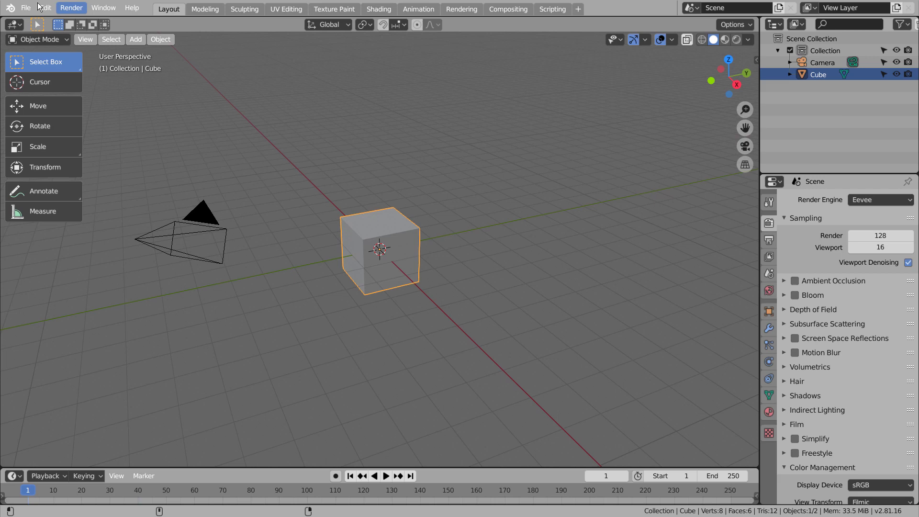
Step: Open ShelbyWD.blend from the AC Cobra folder with Load UI turned off
click(26, 7)
click(36, 36)
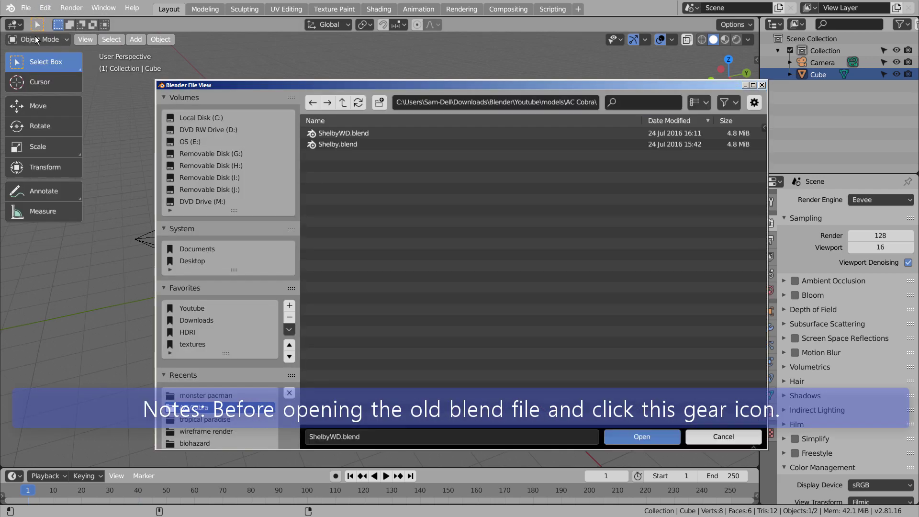
click(352, 136)
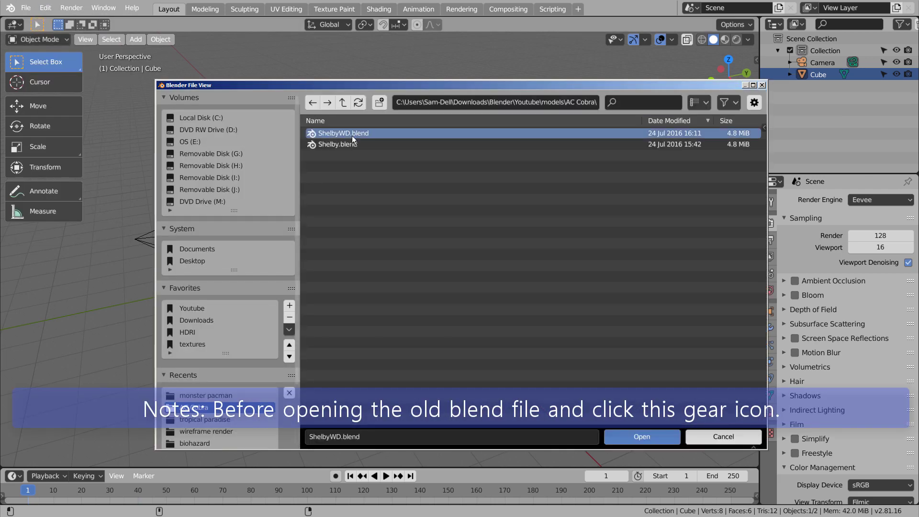
click(755, 104)
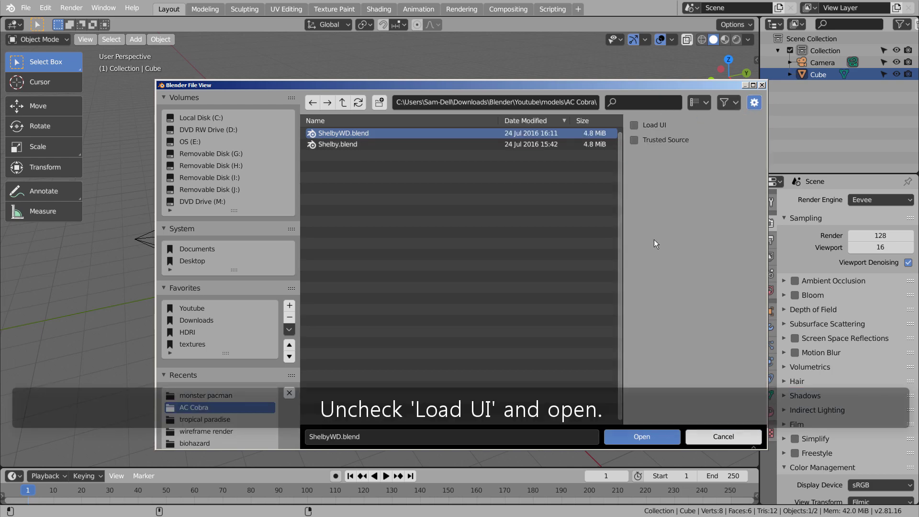
click(643, 436)
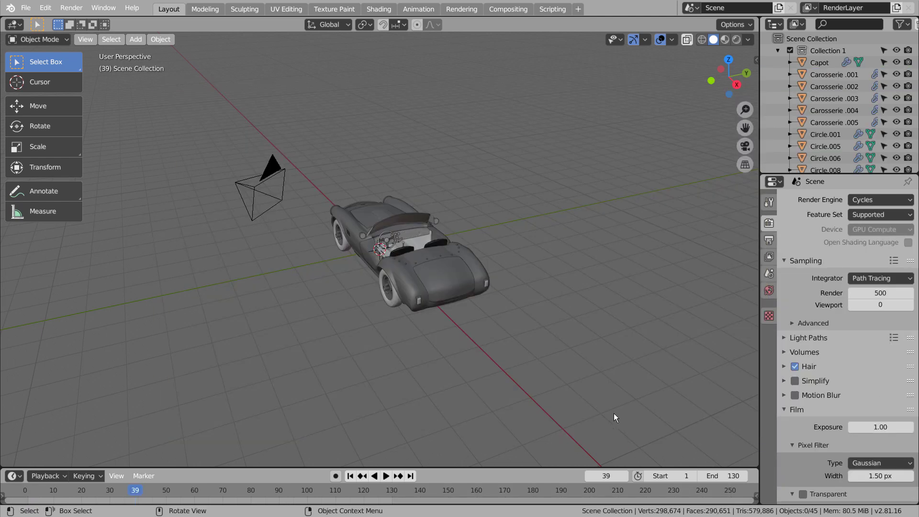
Step: Save the car scene as a new file named blueprint.blend in the AC Cobra folder
middle_drag(400, 317, 417, 298)
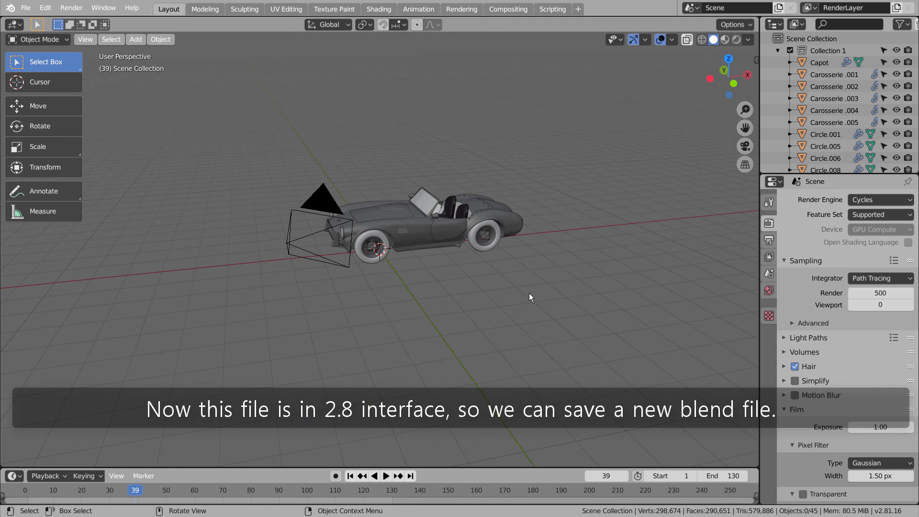
key(ctrl+shift+s)
click(372, 436)
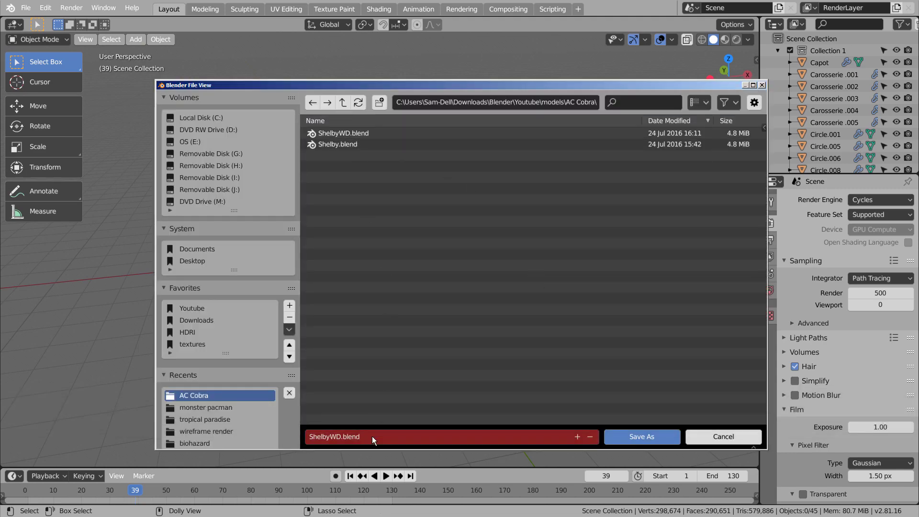
text(blueprint)
key(Return)
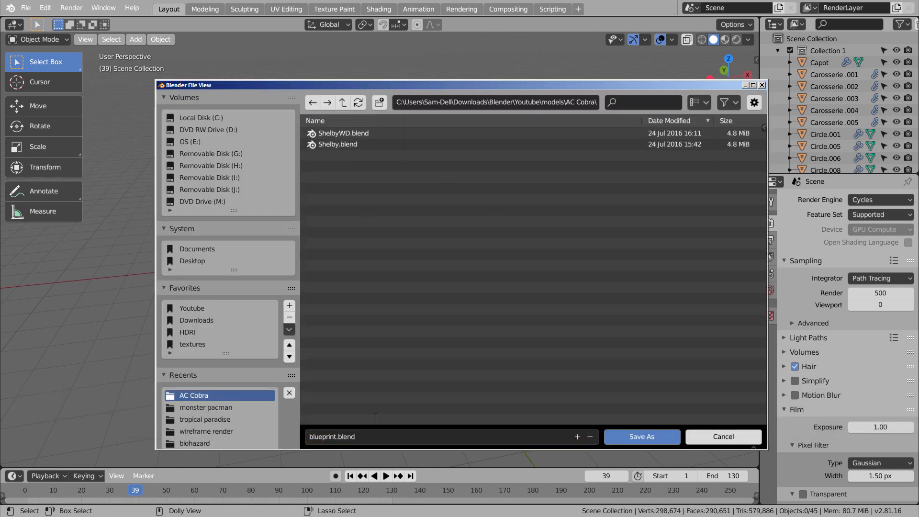
Step: Show the car in material preview shading and examine its wheels and steering wheel for missing textures
scroll(432, 303, up, 4)
middle_drag(432, 303, 398, 312)
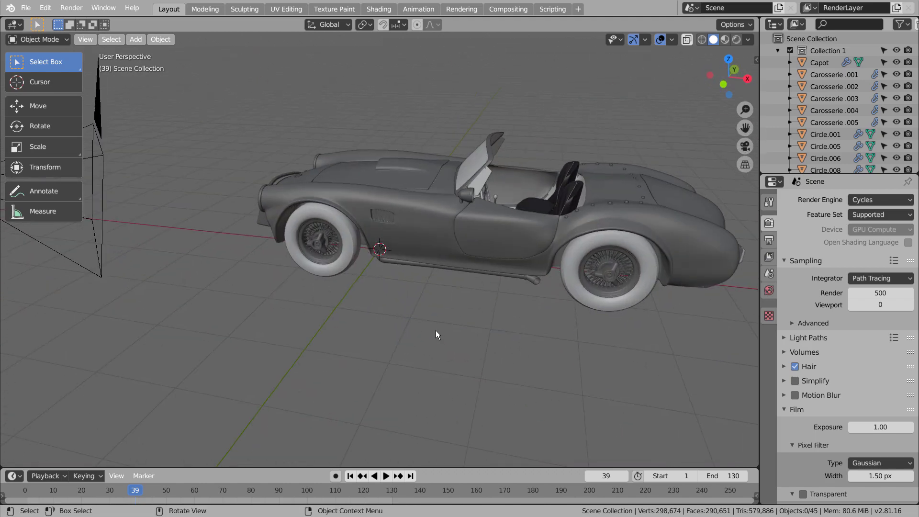
click(724, 40)
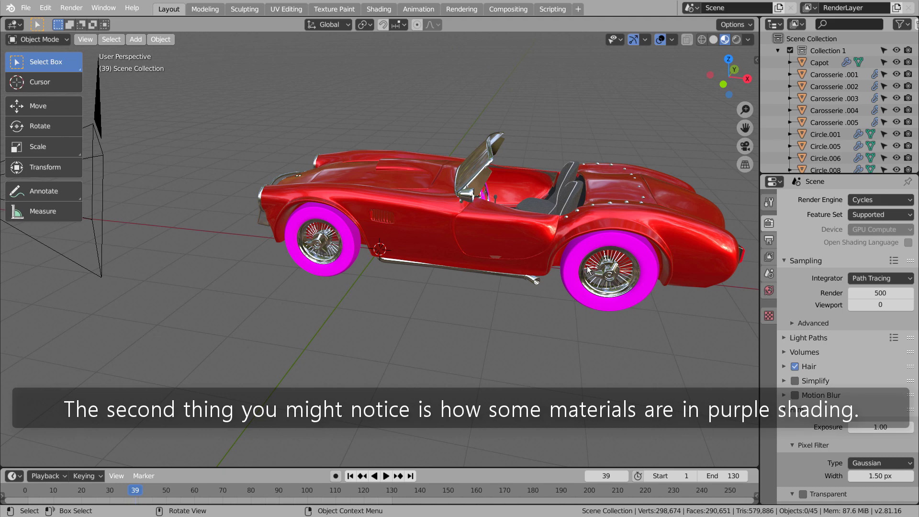
middle_drag(415, 248, 386, 261)
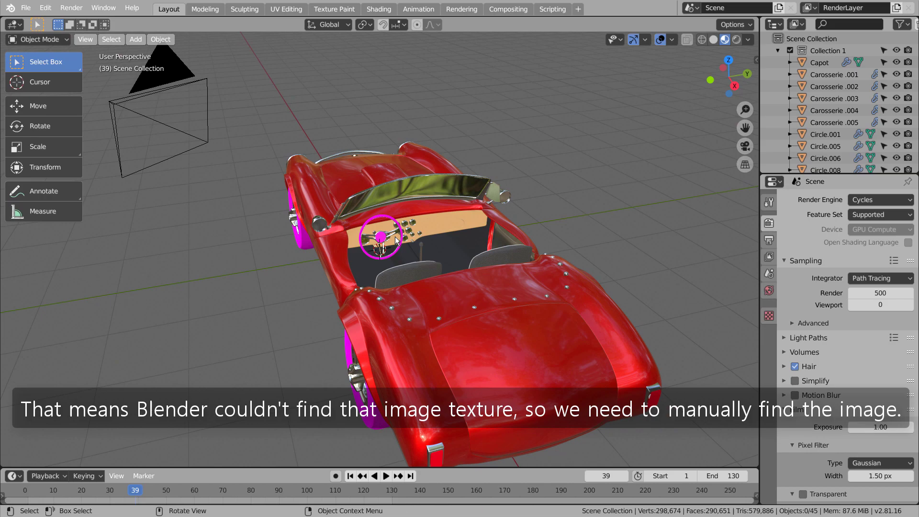
scroll(387, 228, up, 8)
scroll(410, 208, down, 3)
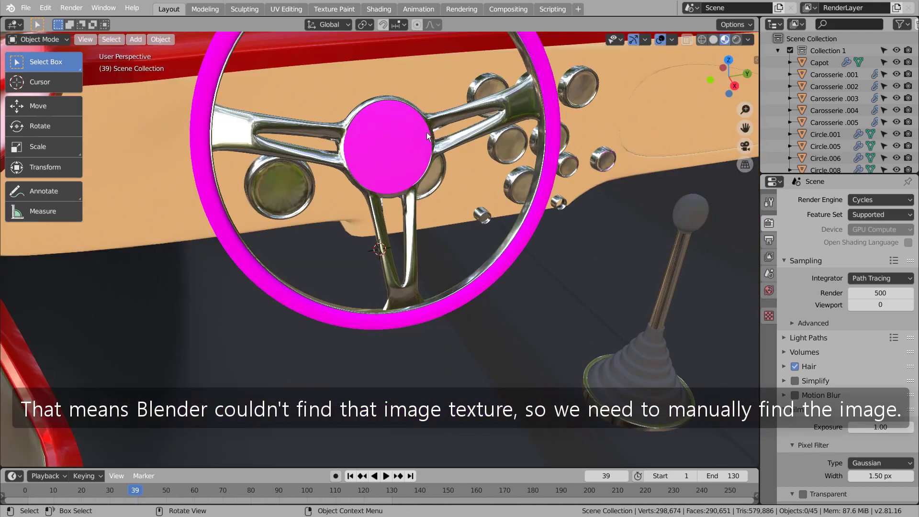
scroll(388, 240, down, 6)
middle_drag(389, 241, 343, 213)
Step: Select the front tire and bring up its Pneu material nodes in the Shading workspace
click(347, 210)
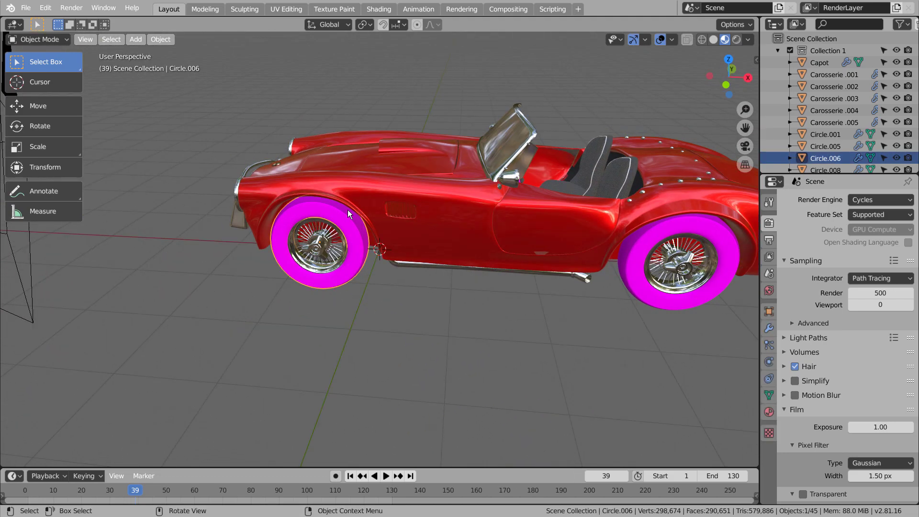
click(379, 9)
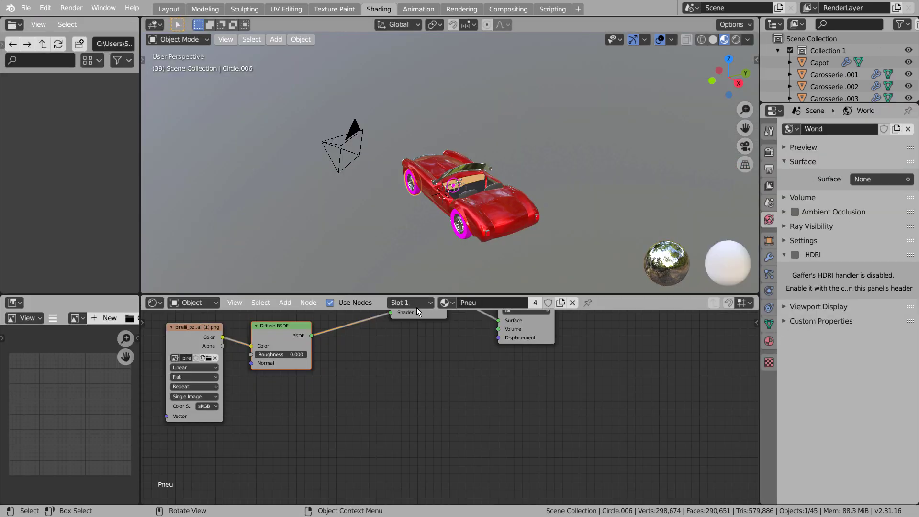
middle_drag(218, 357, 357, 408)
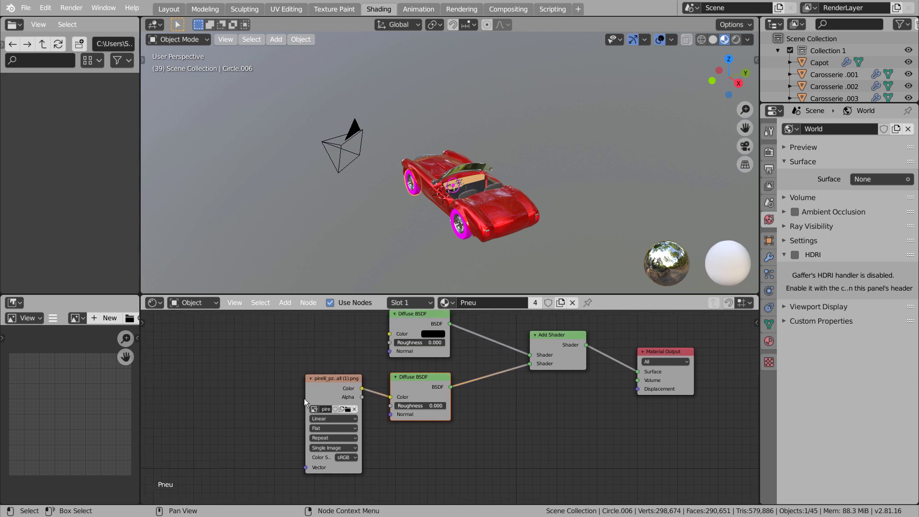
Step: Load pirelli_pzero_255_35_r20_sidewall (1).png from the AC Cobra folder into the Pneu image texture node, showing the files as thumbnails
click(347, 409)
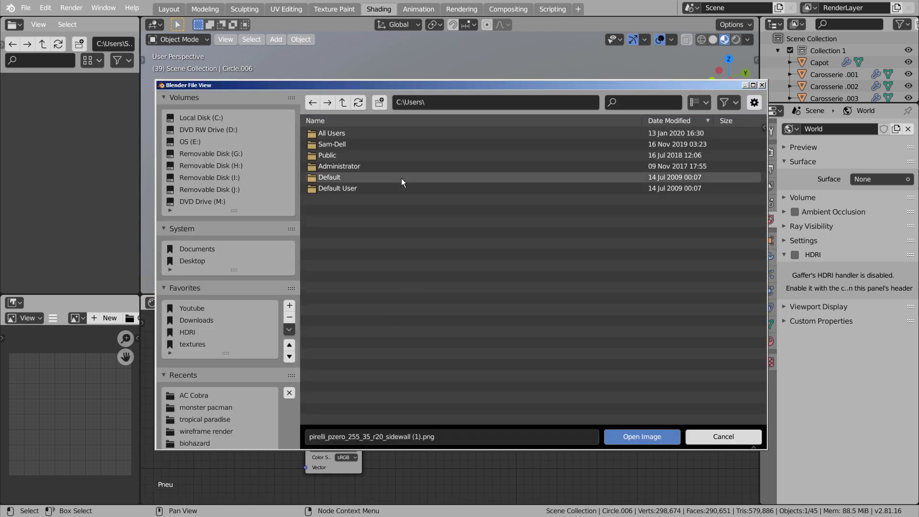
click(223, 395)
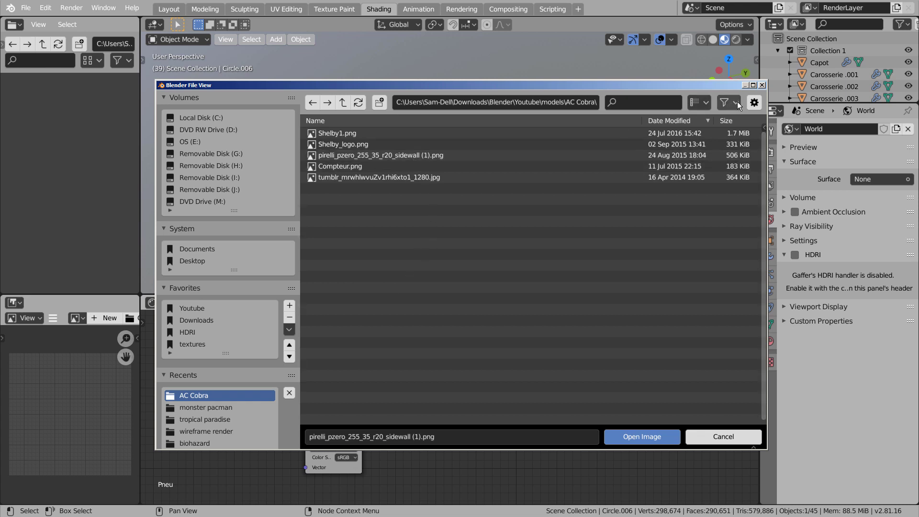
click(707, 103)
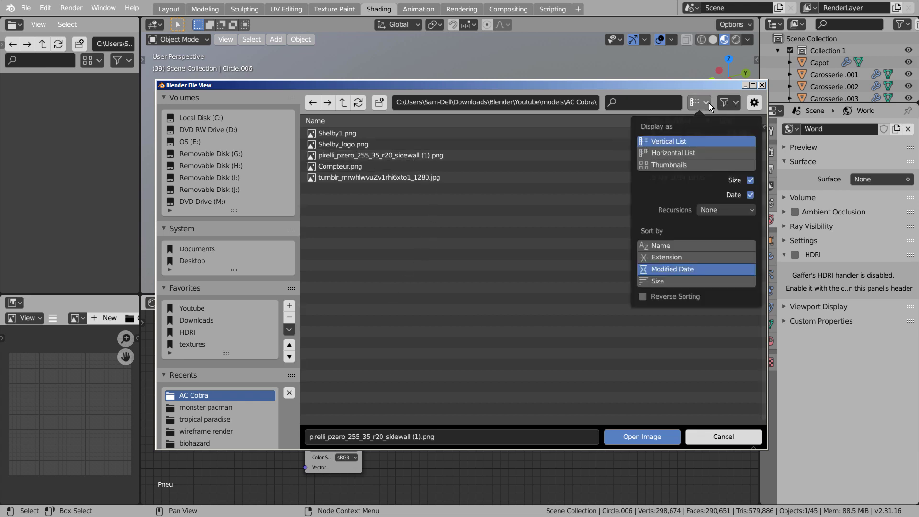
click(661, 167)
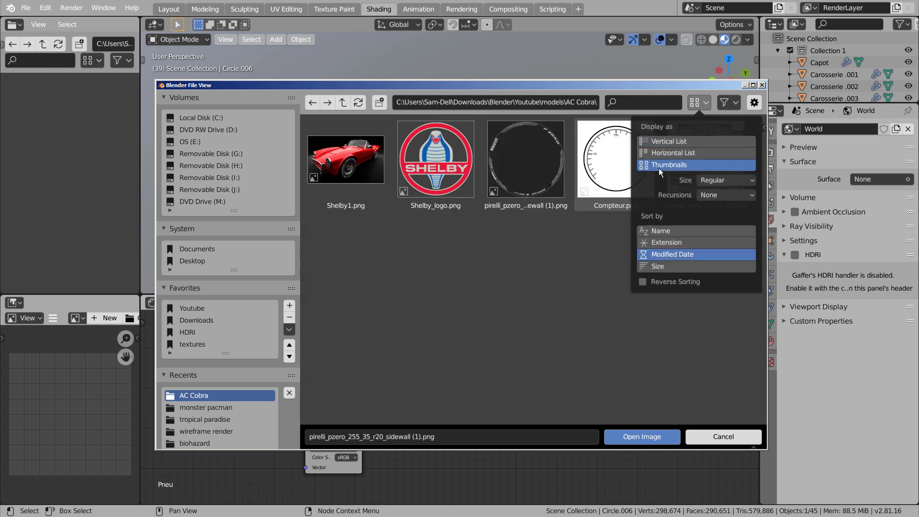
click(526, 185)
click(645, 437)
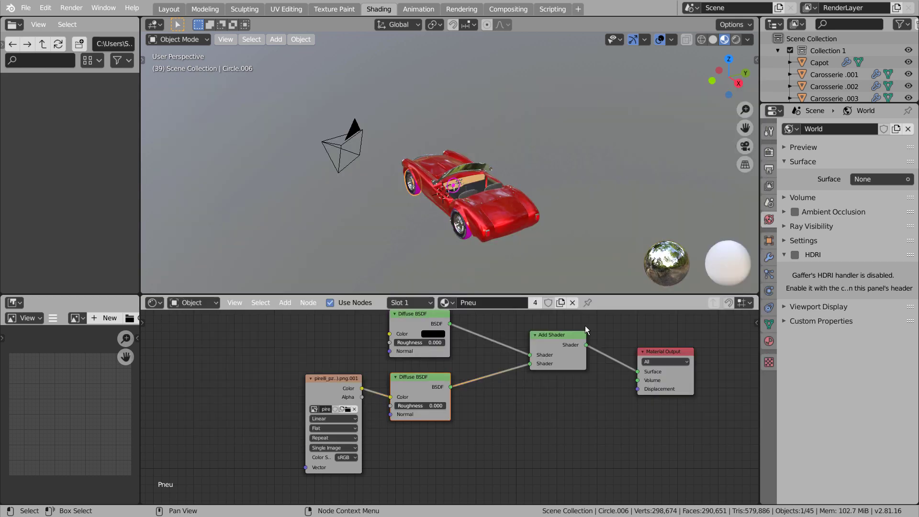
Step: Inspect the front tire up close and select its Pneu2 material slot to show that material's nodes
scroll(428, 241, up, 5)
middle_drag(427, 240, 520, 205)
scroll(483, 197, up, 4)
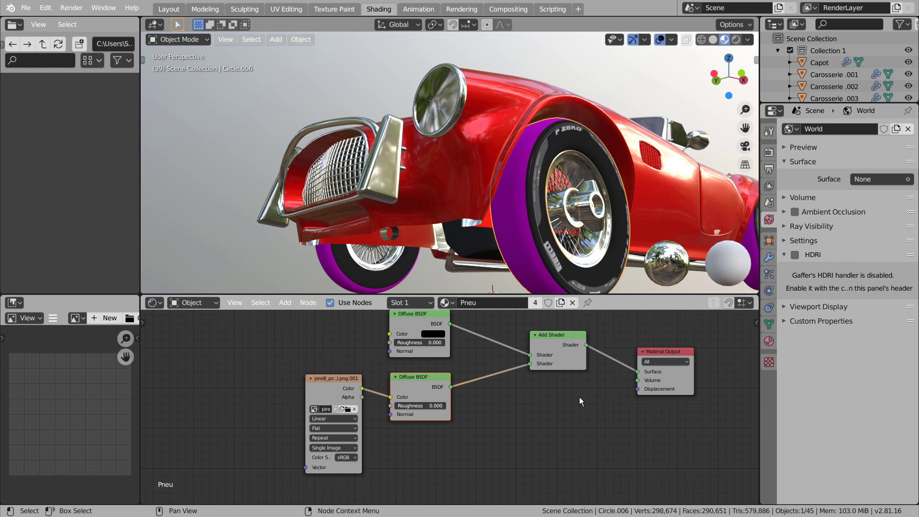
click(769, 341)
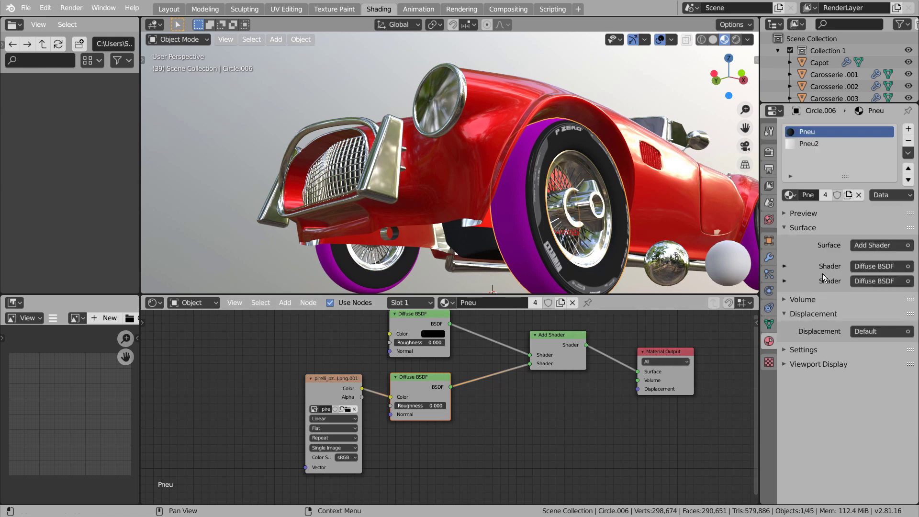
click(811, 144)
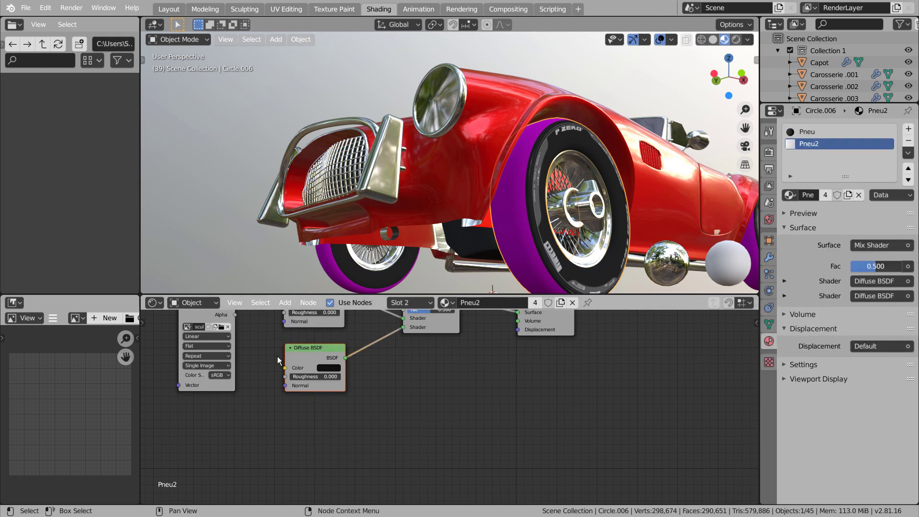
middle_drag(277, 356, 375, 404)
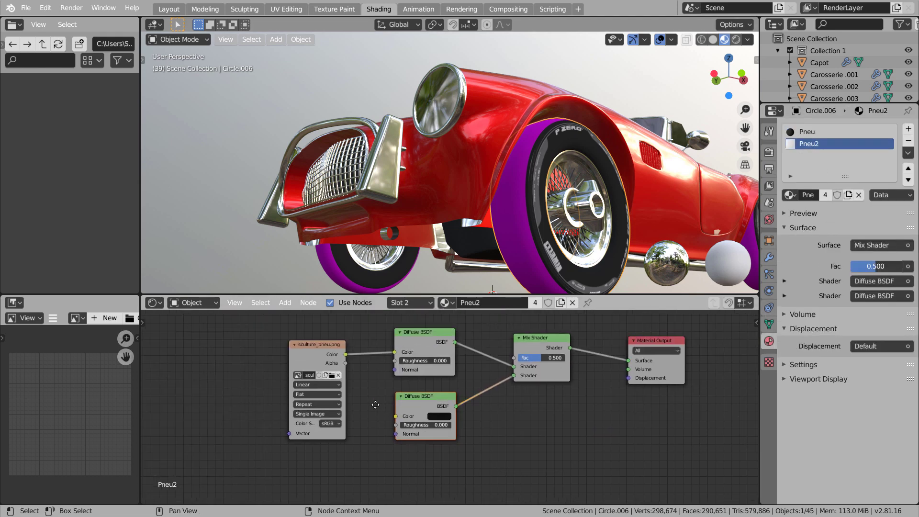
Step: Try to relink Pneu2's missing sculture_pneu.png texture from the AC Cobra folder
click(332, 375)
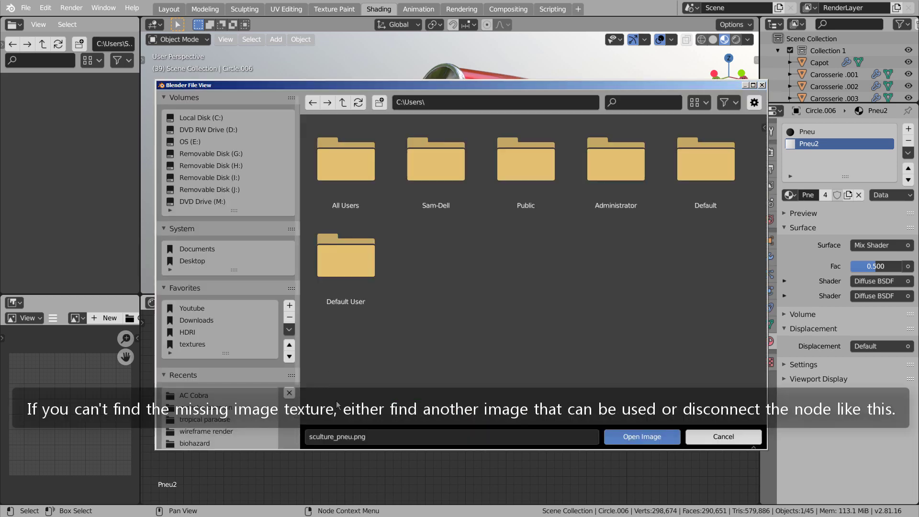
click(207, 395)
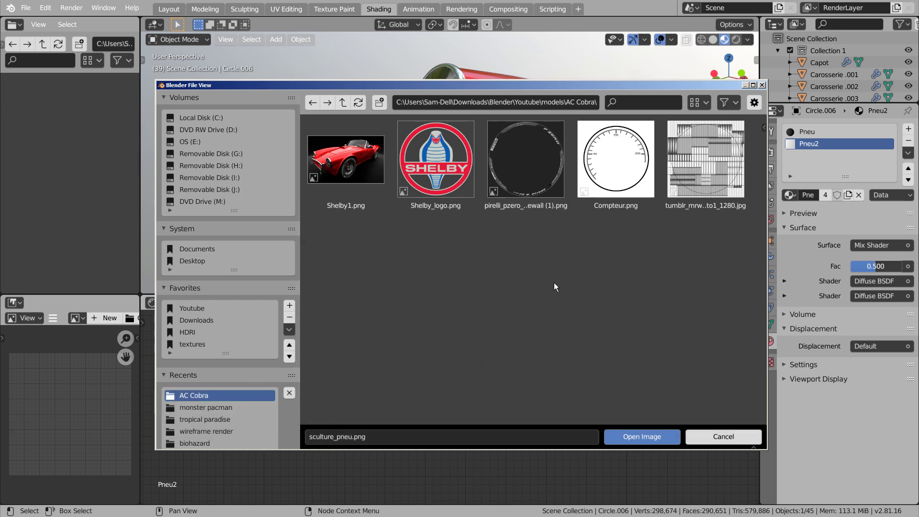
click(642, 437)
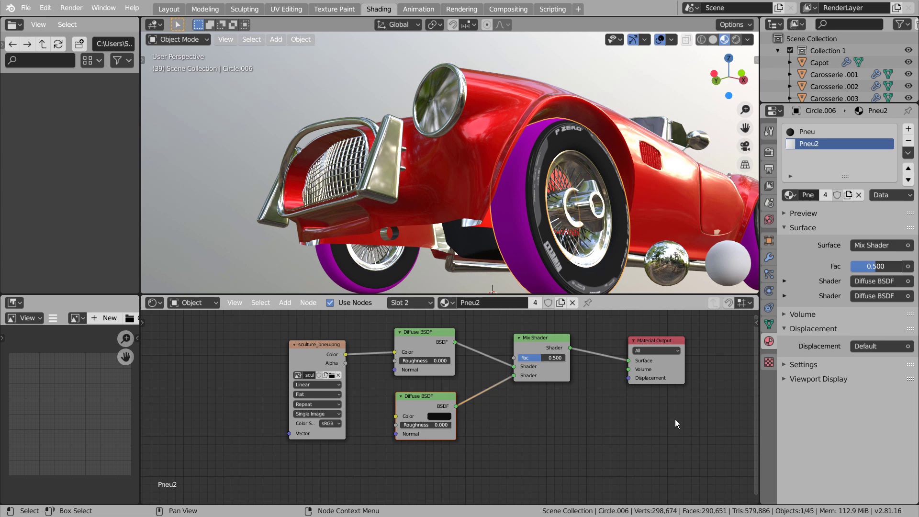
Step: Remove the sculture_pneu.png texture from Pneu2's upper Diffuse BSDF and darken that shader's color to a medium gray
drag(388, 351, 389, 353)
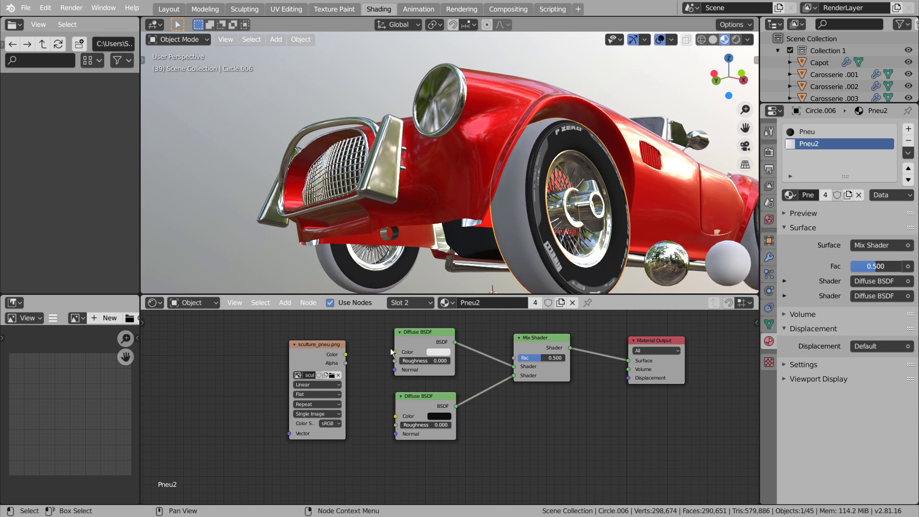
click(445, 352)
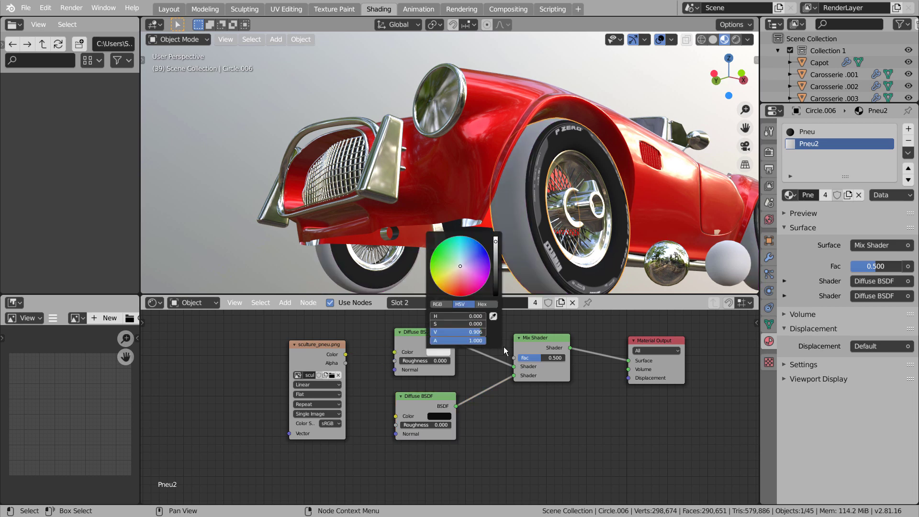
click(496, 276)
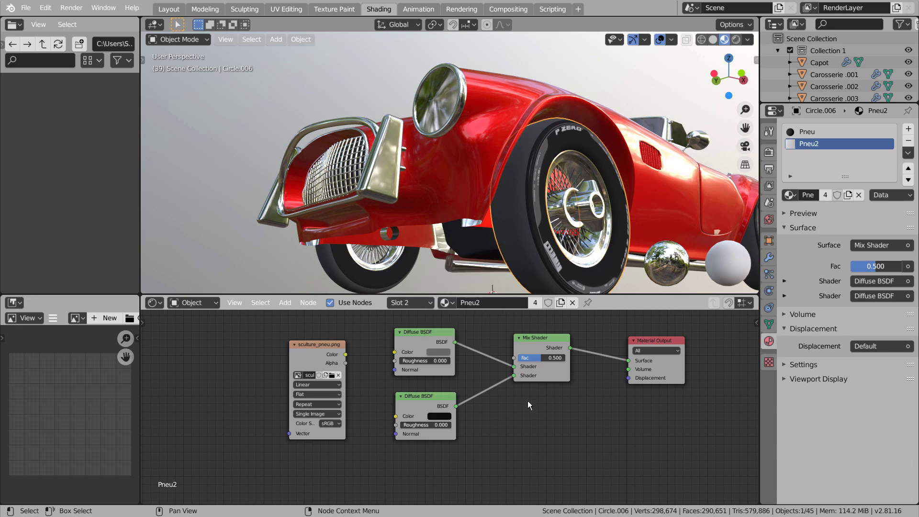
click(325, 342)
key(x)
Step: Select the steering wheel and relink its Leather volant logo texture to Shelby_logo.png from the AC Cobra folder, checking the hub up close
middle_drag(613, 206, 427, 191)
scroll(580, 197, down, 3)
scroll(409, 181, up, 4)
click(463, 274)
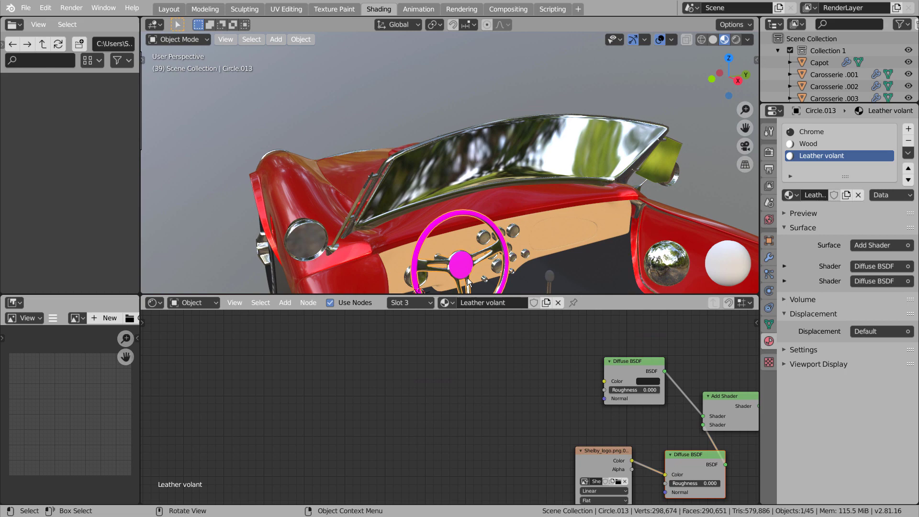
click(618, 481)
click(223, 392)
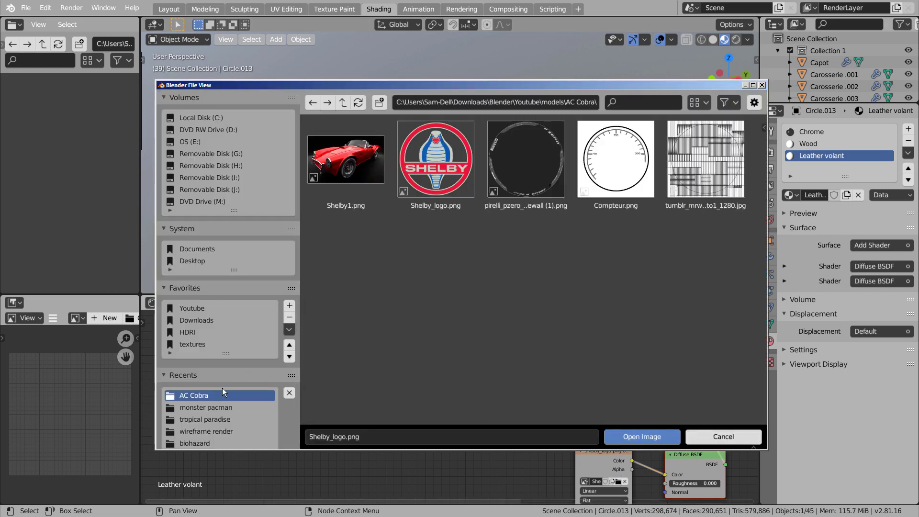
double_click(435, 158)
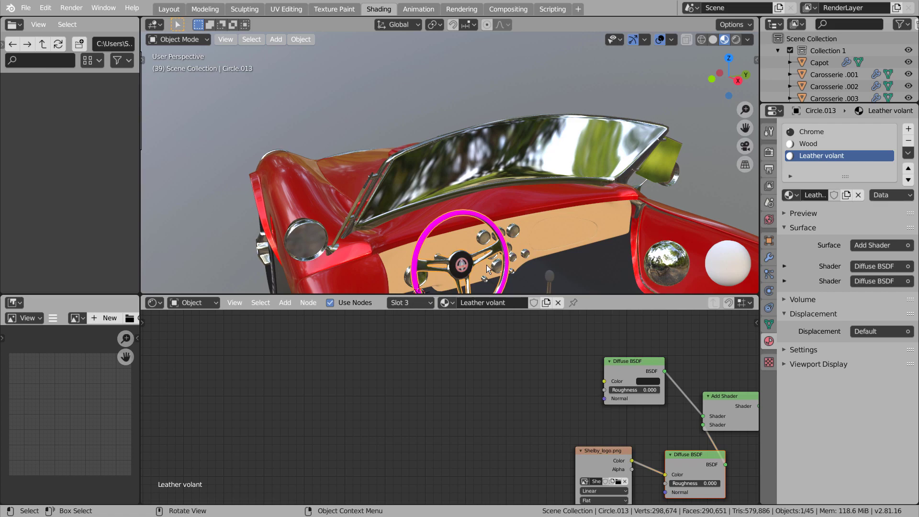
scroll(486, 265, up, 5)
scroll(488, 261, down, 8)
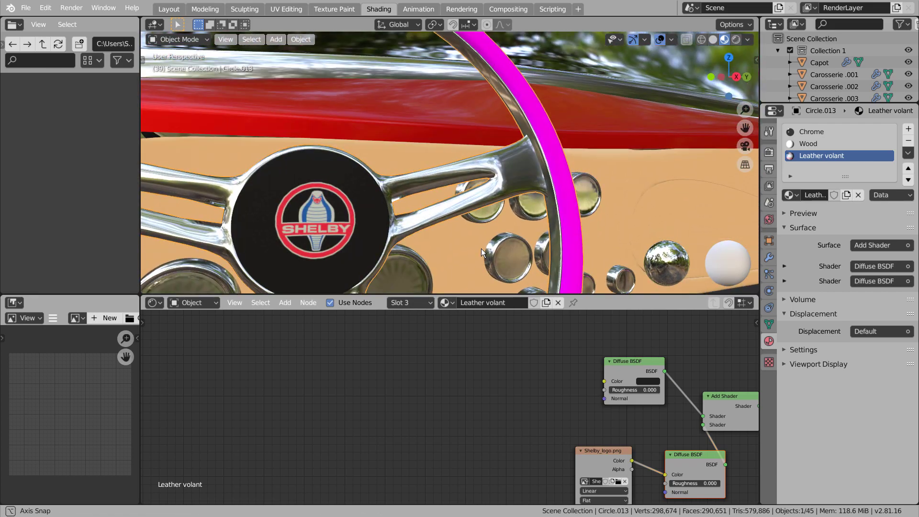
scroll(476, 240, down, 6)
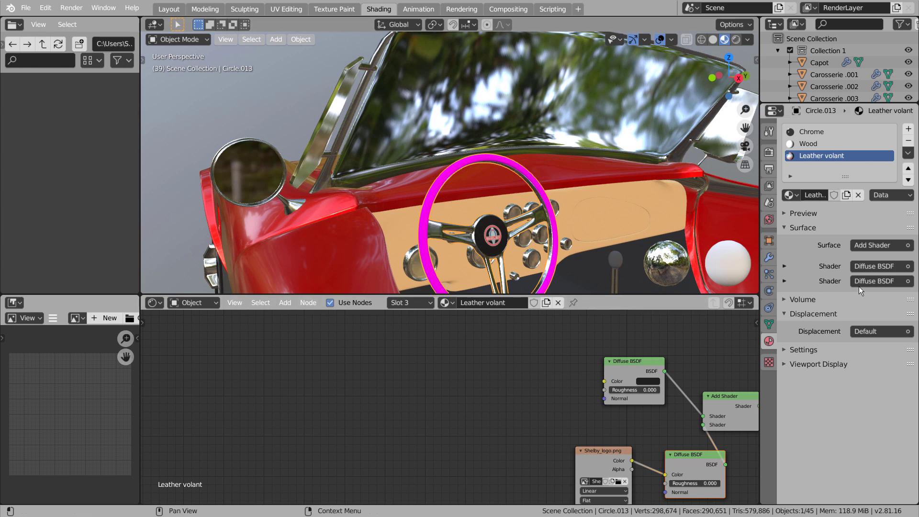
Step: Disconnect the missing wood texture from the Wood material's Diffuse BSDF color and darken that color to a brown with a value of 0.457
click(817, 143)
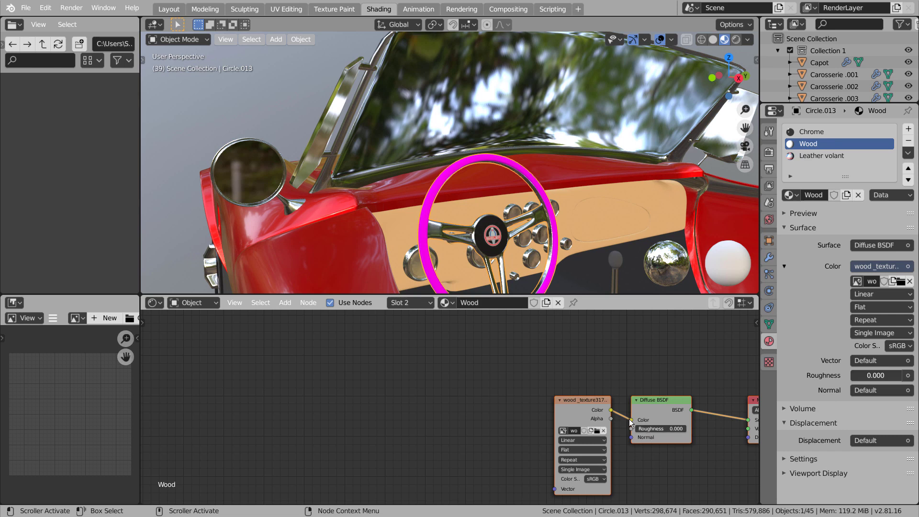
drag(631, 420, 670, 420)
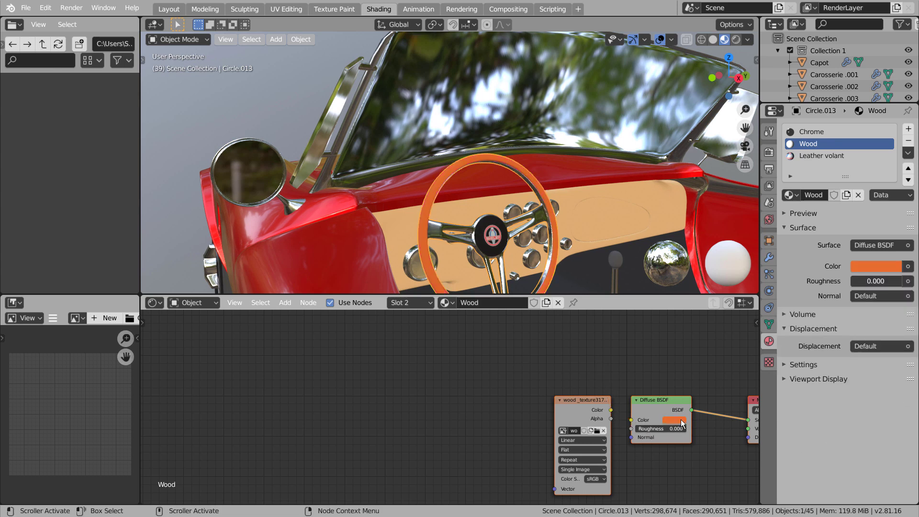
click(683, 420)
drag(731, 340, 731, 352)
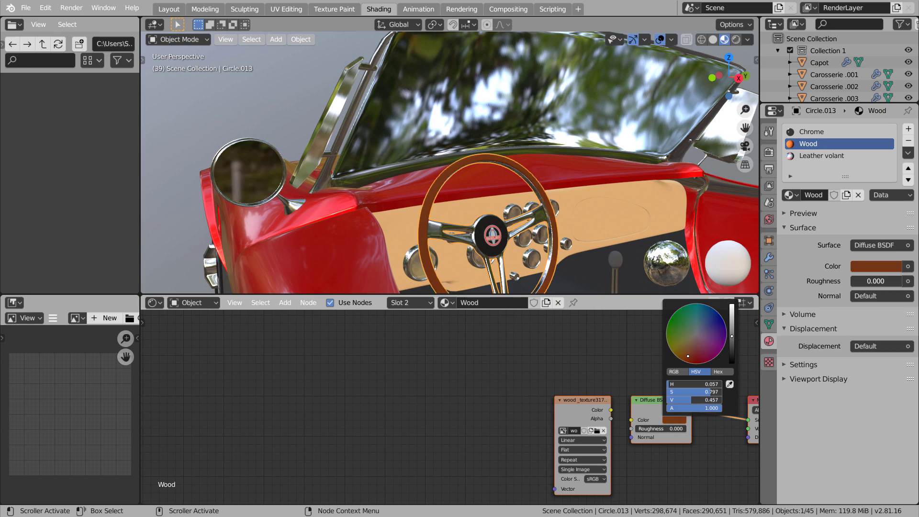
click(710, 154)
scroll(715, 164, down, 6)
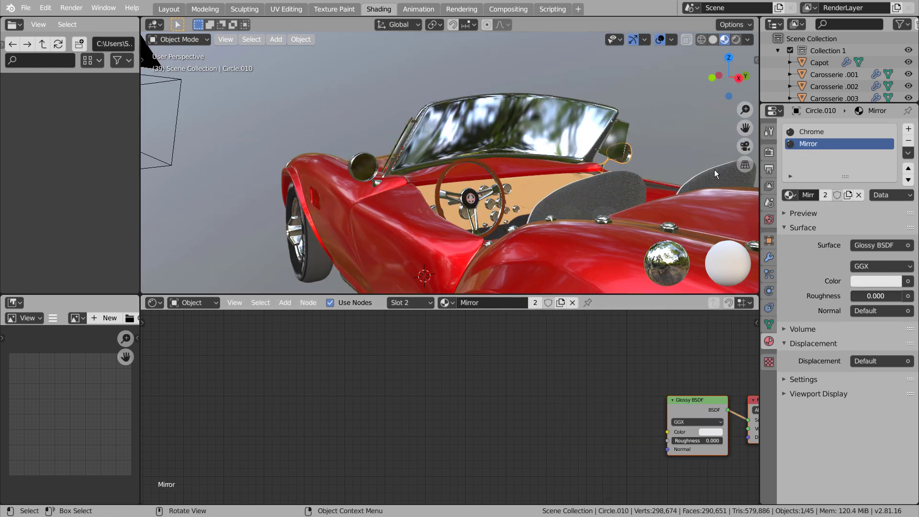
mouse_move(648, 194)
middle_down()
mouse_move(613, 199)
mouse_move(614, 215)
mouse_move(735, 195)
mouse_move(560, 209)
mouse_move(593, 210)
middle_up()
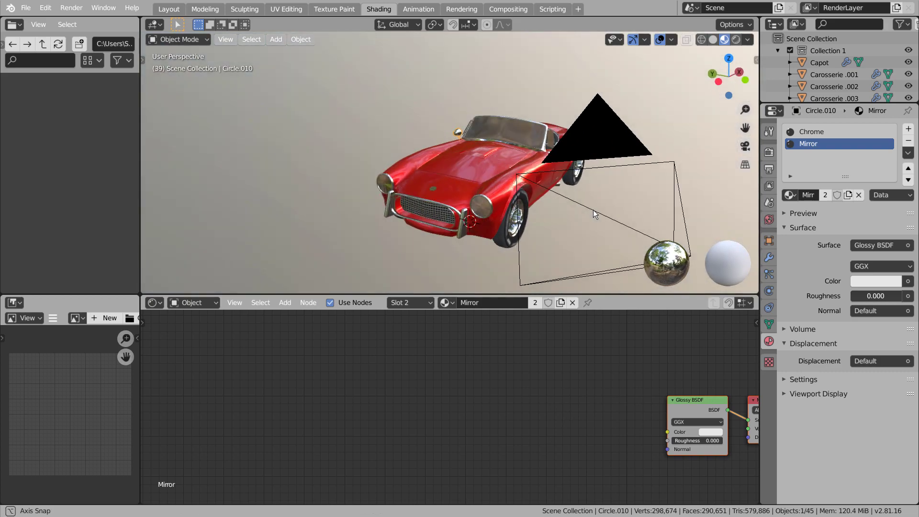
Step: Switch to the Layout workspace, look through the scene camera and fly it forward until the car fills most of the frame
click(171, 8)
scroll(409, 204, down, 4)
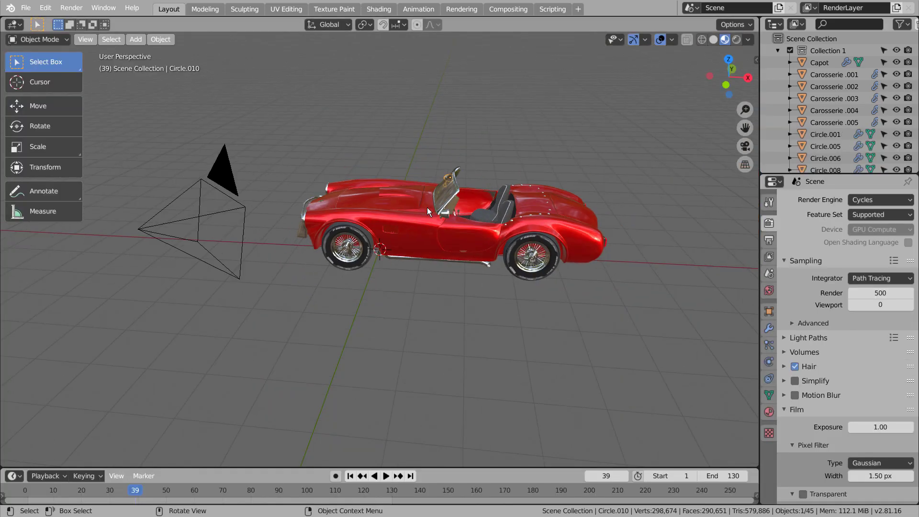
middle_drag(427, 208, 460, 246)
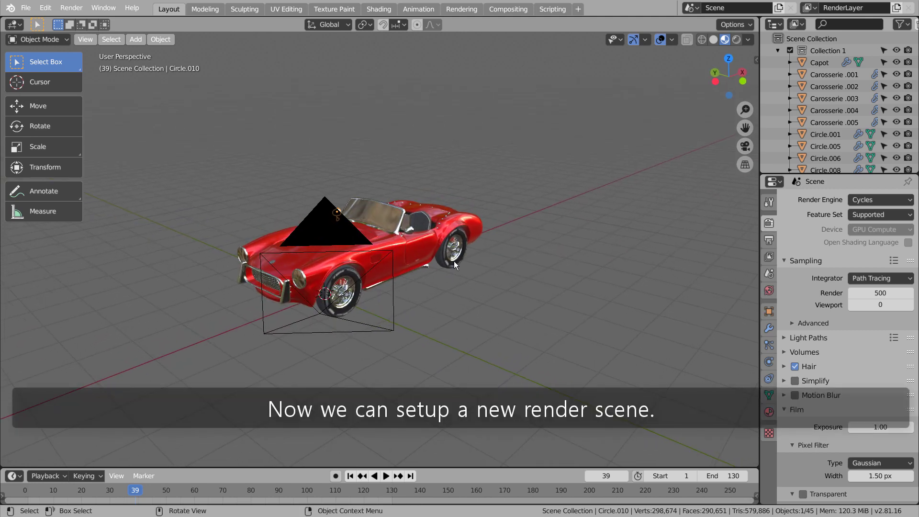
key(KP_0)
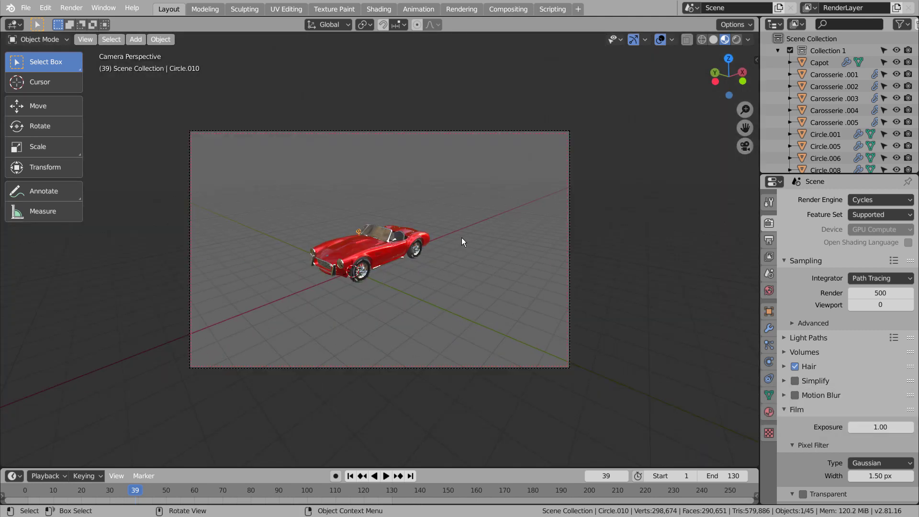
key(shift+grave)
key(w)
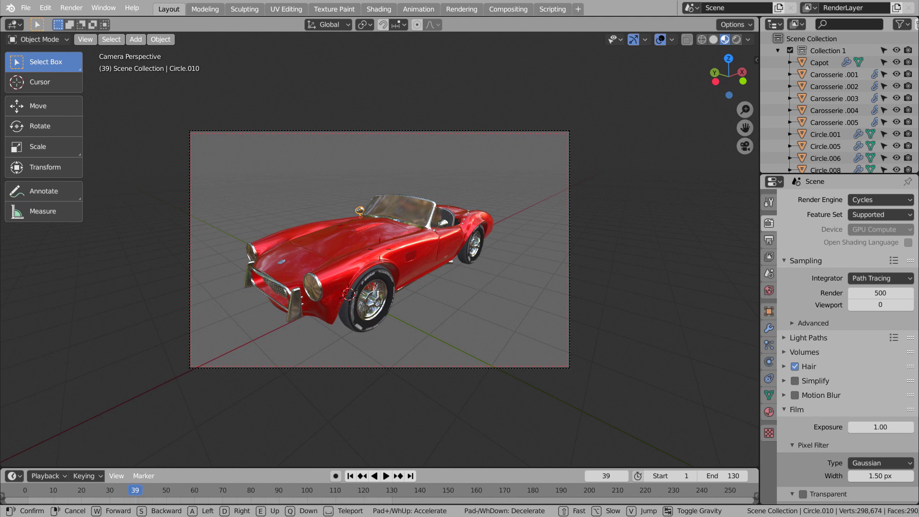
key(Return)
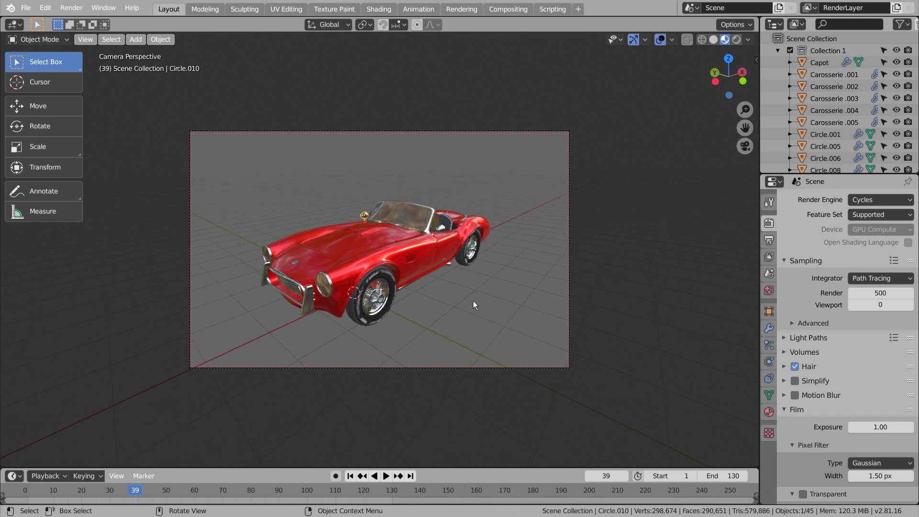
Step: Add a plane under the car and scale it up into a large ground surface
key(shift+a)
key(Escape)
key(shift+a)
mouse_move(481, 272)
click(567, 16)
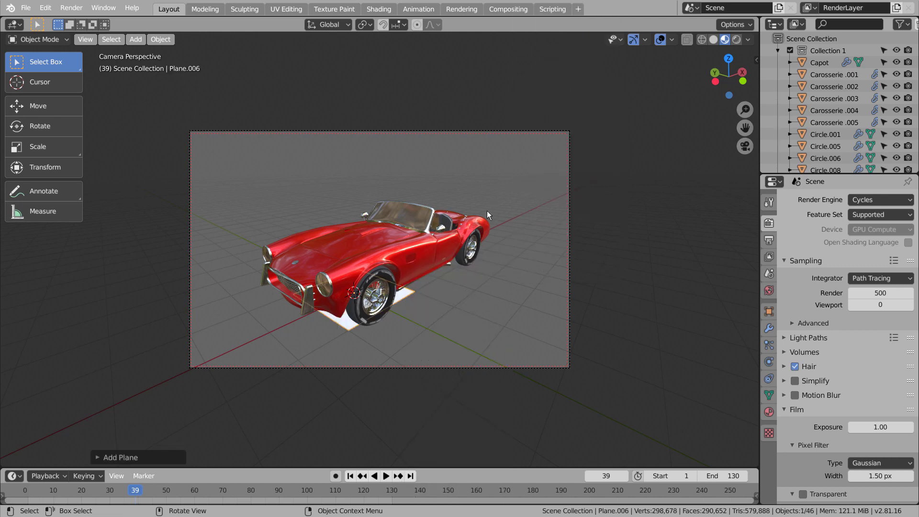
key(s)
click(323, 224)
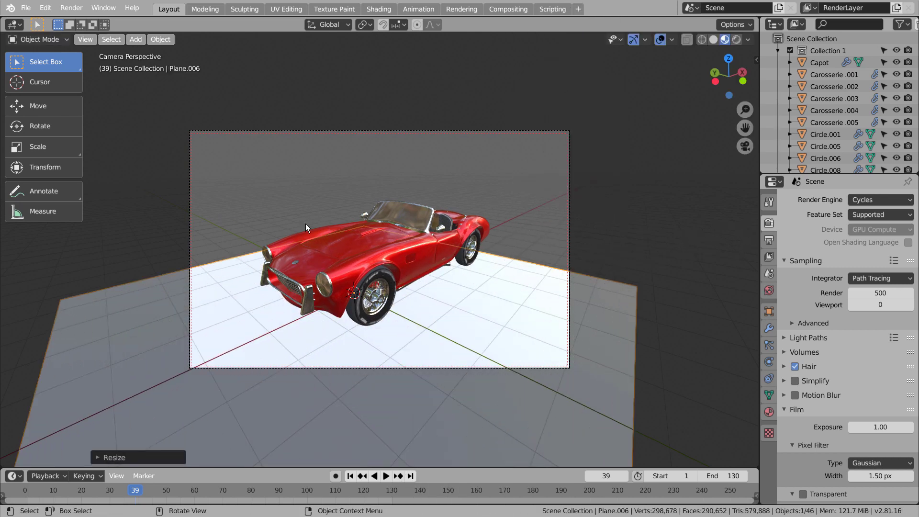
Step: Move the ground plane along X toward the rear of the car and scale it up to at least twice its size
click(41, 107)
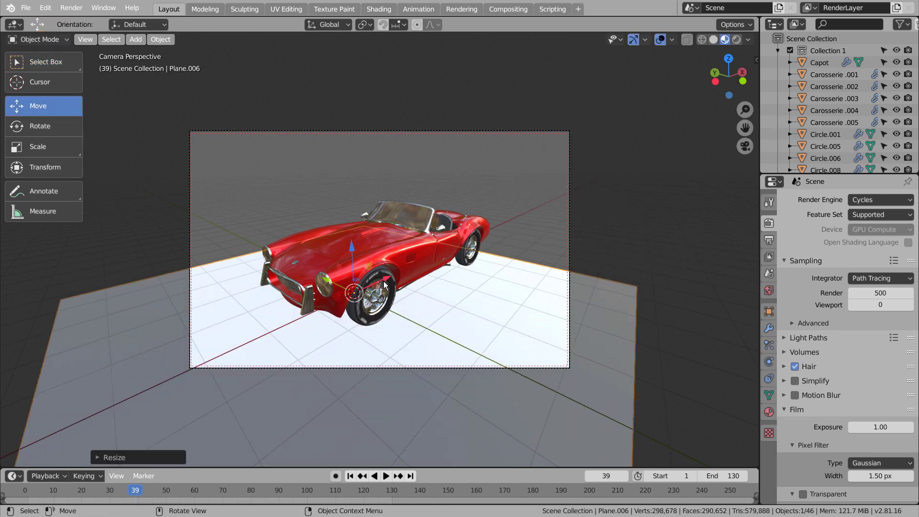
drag(383, 281, 455, 247)
key(s)
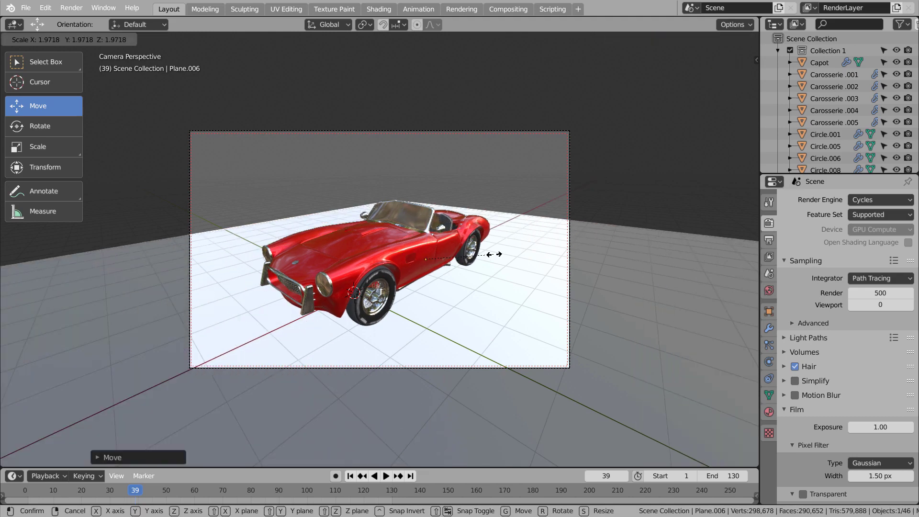
click(512, 253)
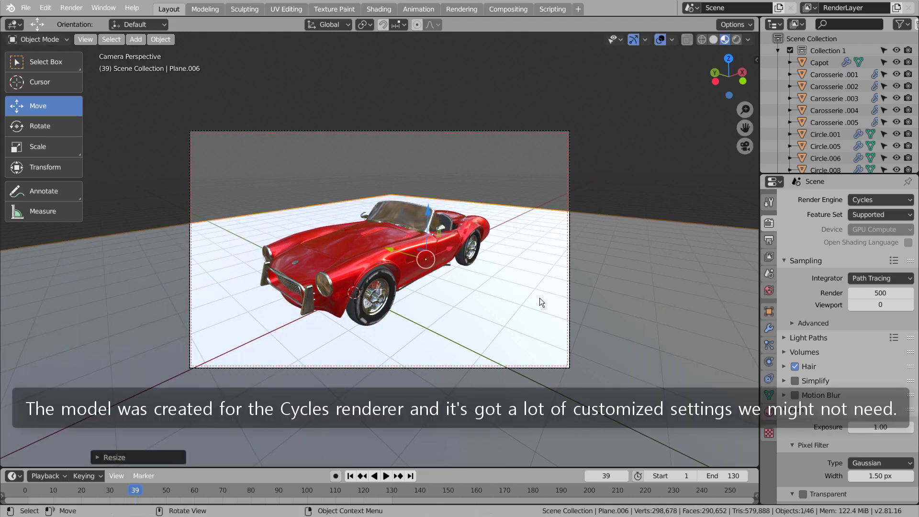
Step: Extrude the ground plane's edge behind the car straight up along Z by about 10.7 m to form a back wall
key(KP_0)
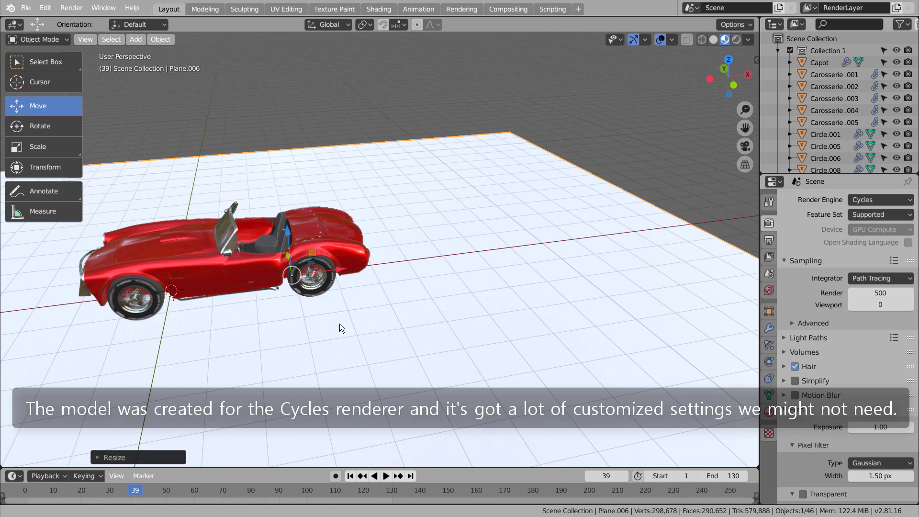
key(Tab)
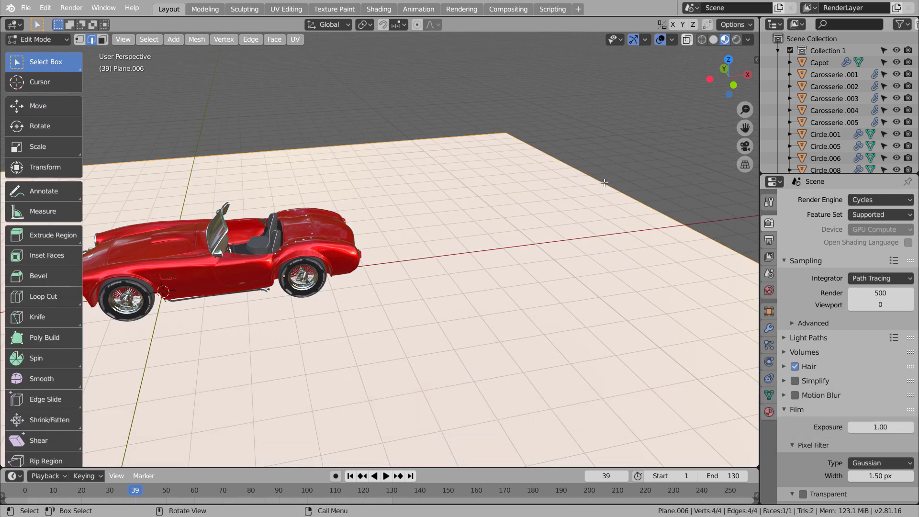
scroll(608, 225, down, 3)
key(e)
key(z)
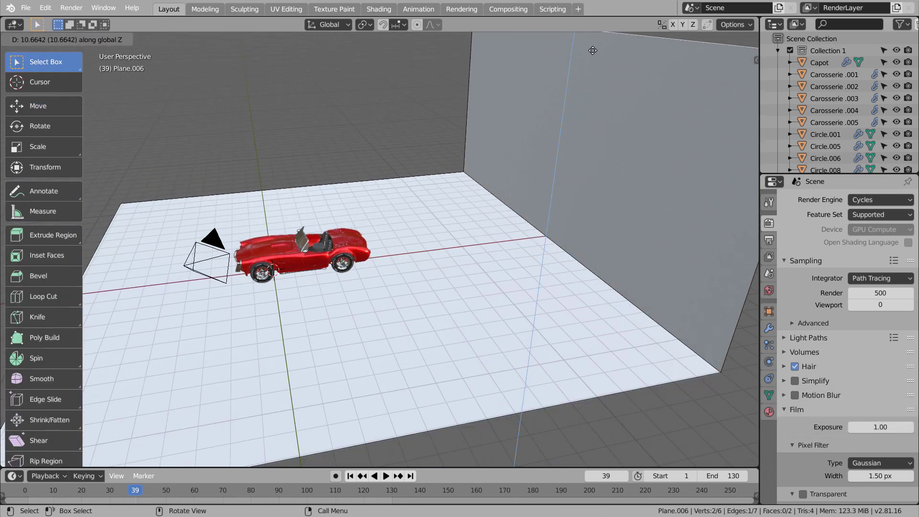
key(Return)
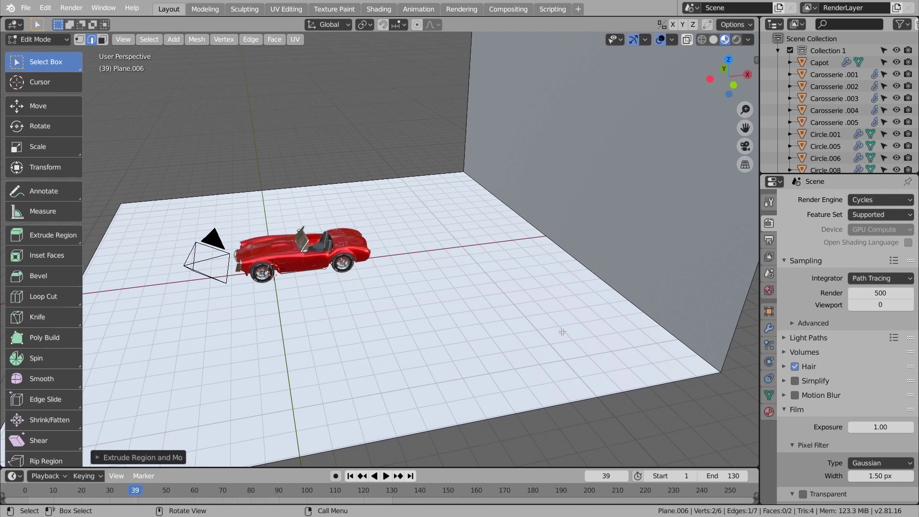
key(KP_0)
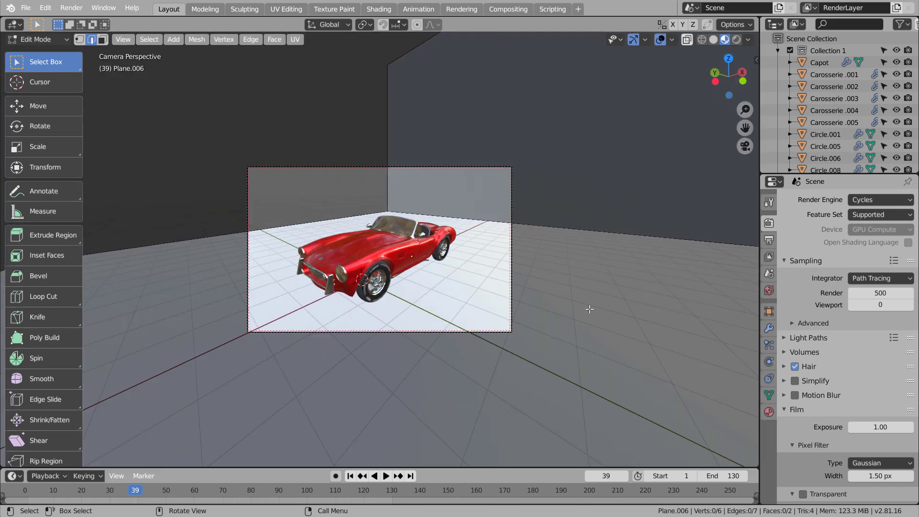
key(Tab)
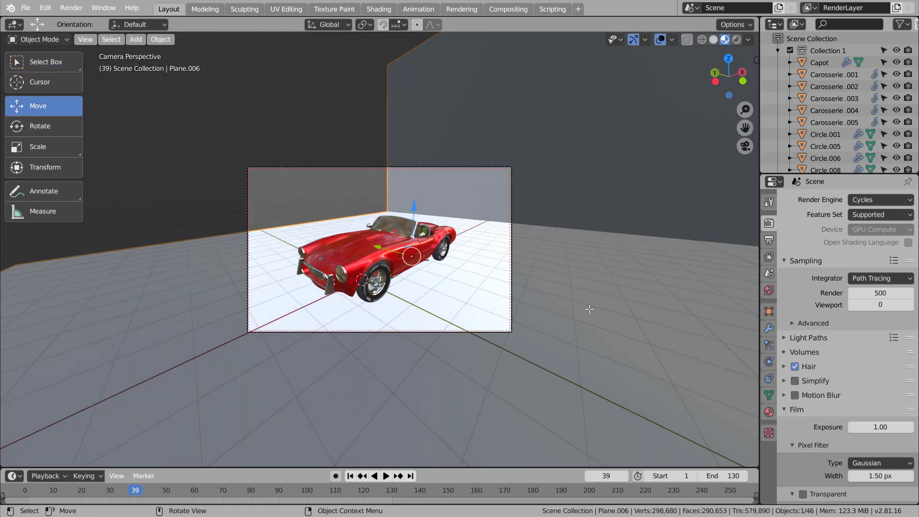
Step: Rotate the backdrop about Z until its wall faces the camera behind the car, and enlarge it to span the camera frame
key(r)
key(z)
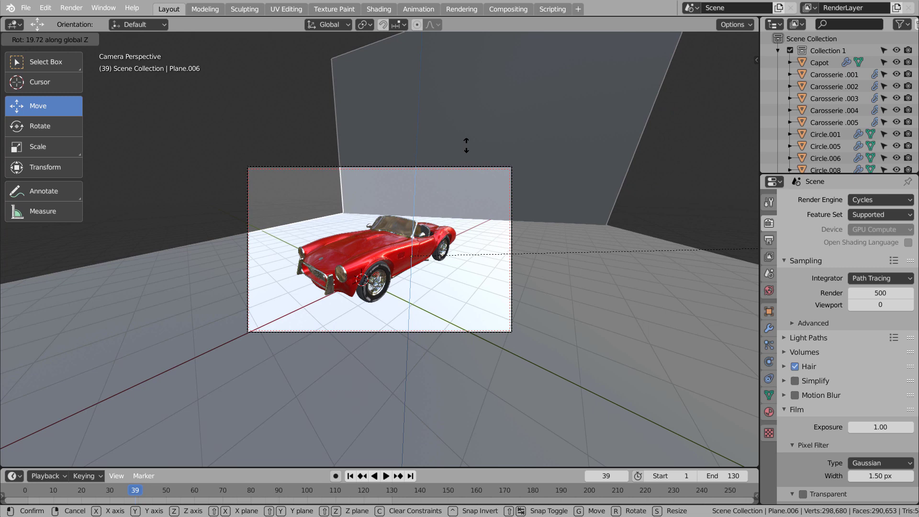
click(697, 399)
key(s)
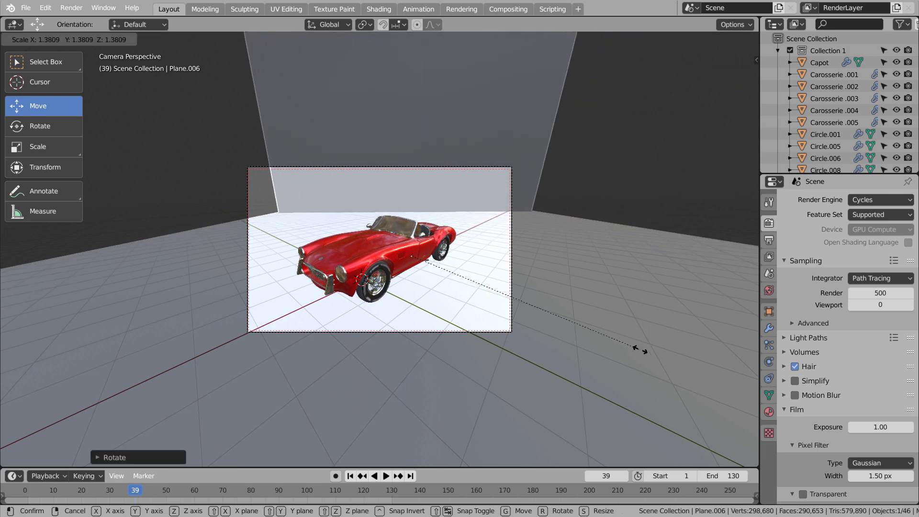
click(311, 285)
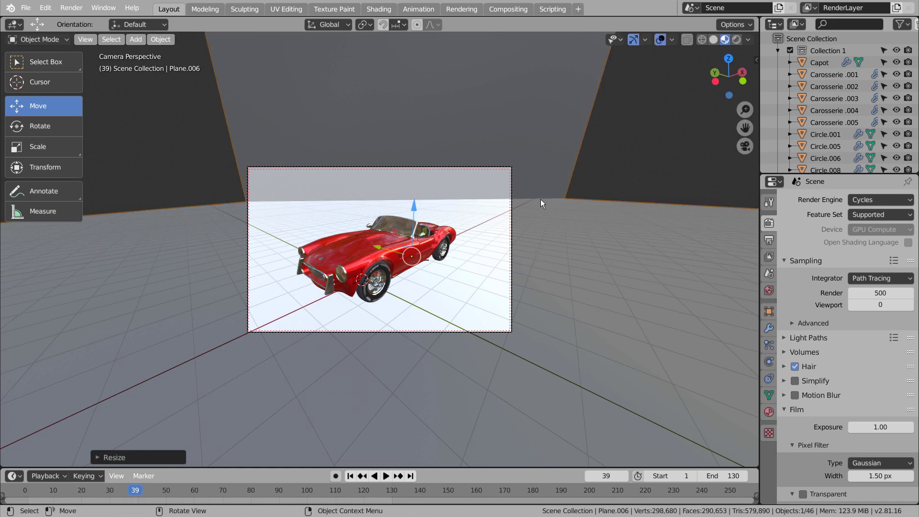
Step: Bevel the edge between the backdrop's floor and wall with many segments to form a wide, smoothly curved transition
key(Tab)
middle_drag(539, 195, 522, 268)
scroll(514, 299, down, 3)
scroll(515, 300, down, 5)
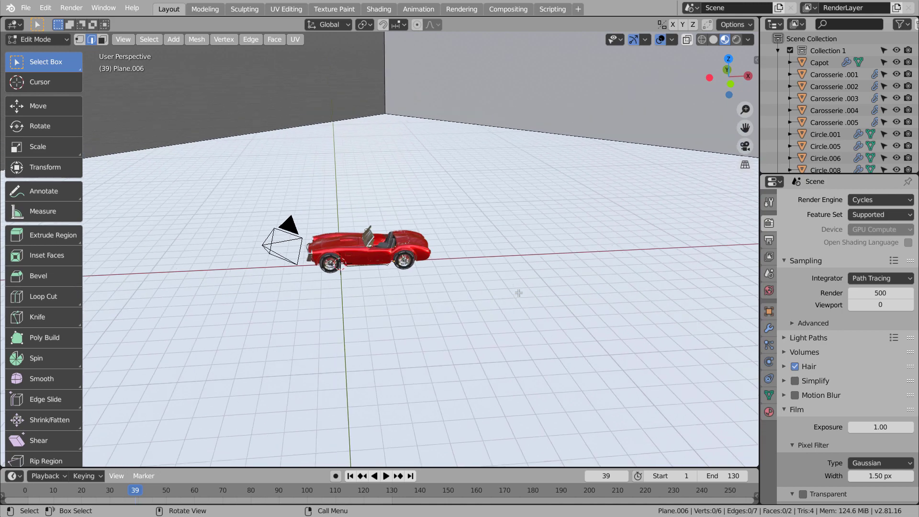
middle_drag(546, 302, 544, 255)
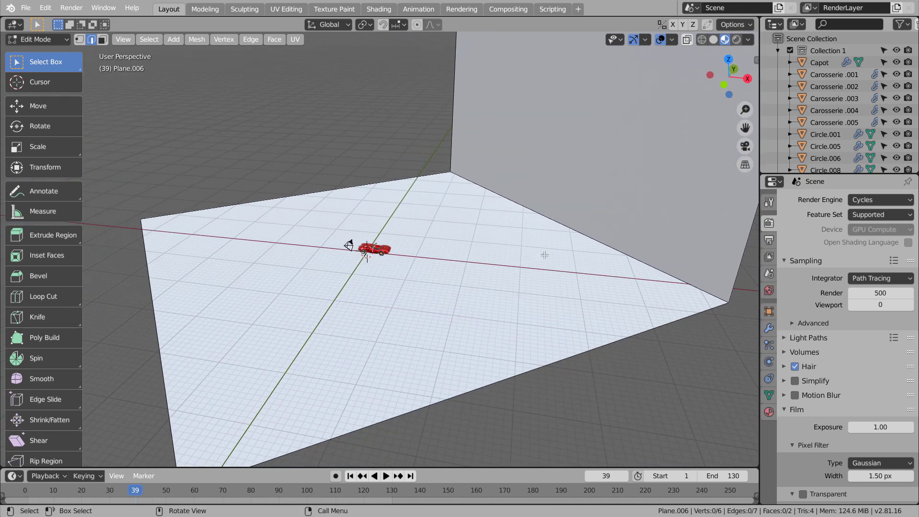
click(563, 226)
key(ctrl+b)
scroll(602, 266, up, 18)
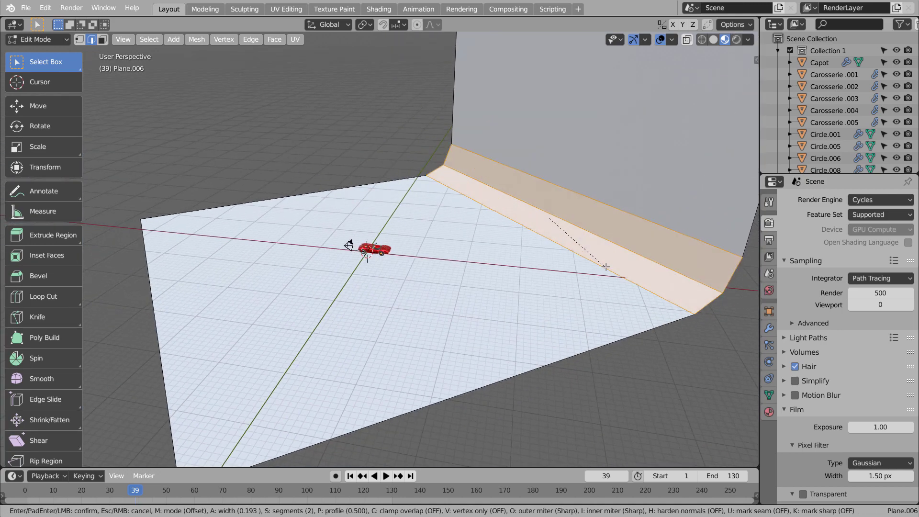
click(608, 267)
key(Tab)
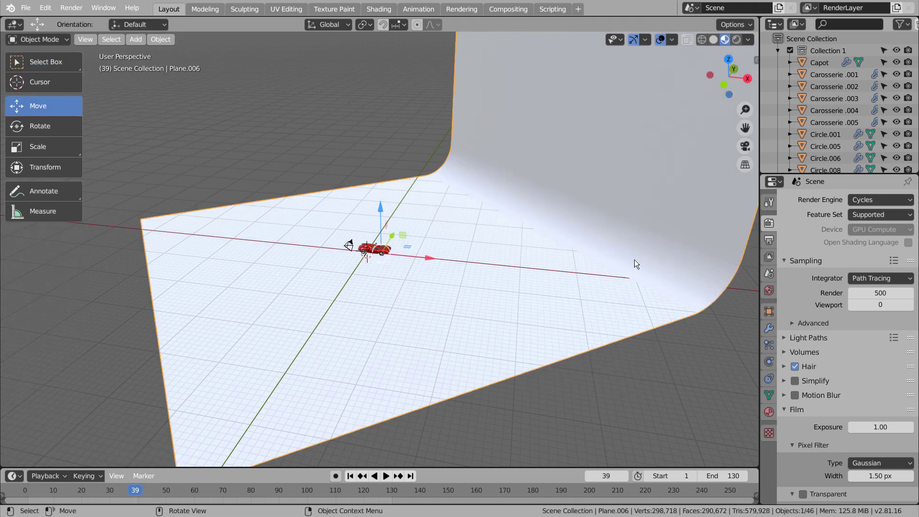
Step: Give the backdrop a new Principled material with a near-black base colour, metallic 0.908 and roughness 0.115
click(770, 412)
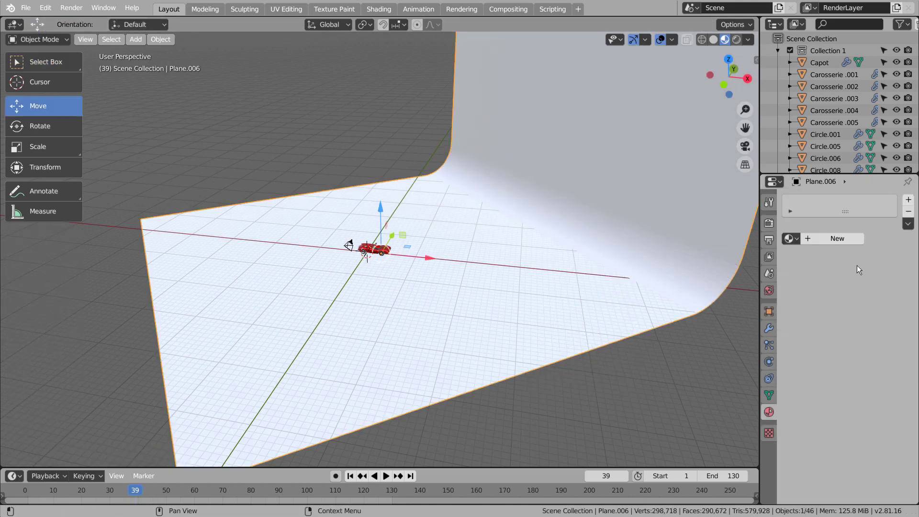
click(848, 238)
click(870, 337)
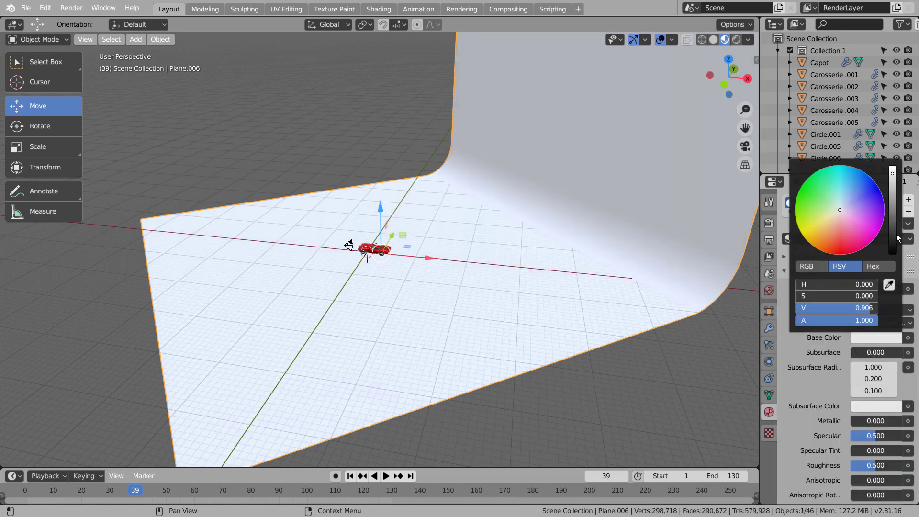
drag(896, 234, 893, 244)
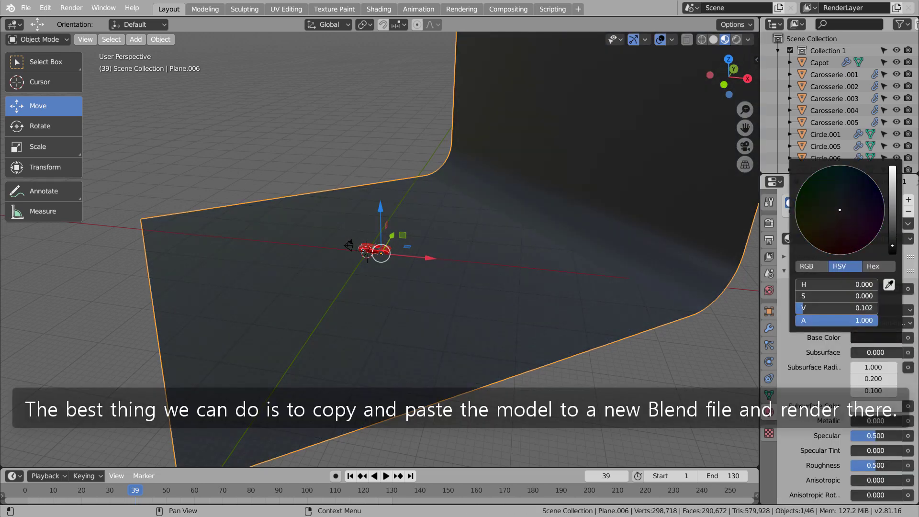
drag(856, 420, 886, 421)
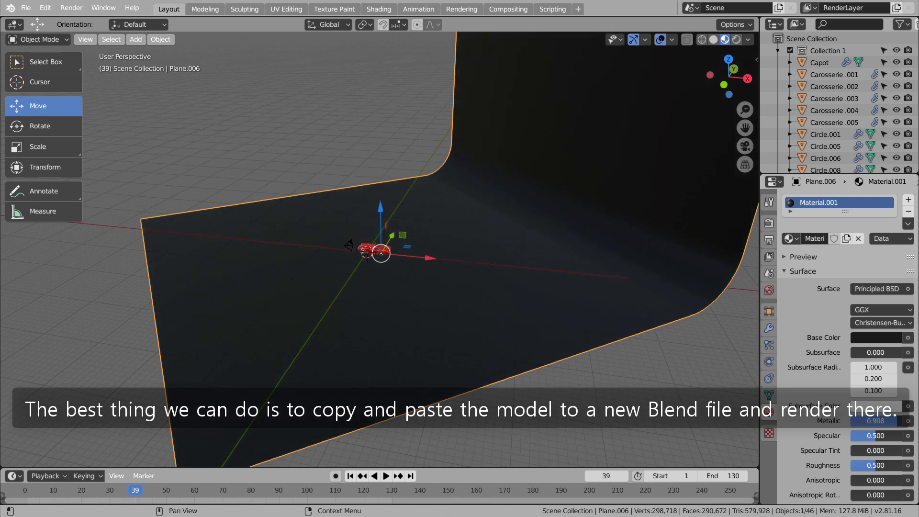
drag(870, 464, 849, 464)
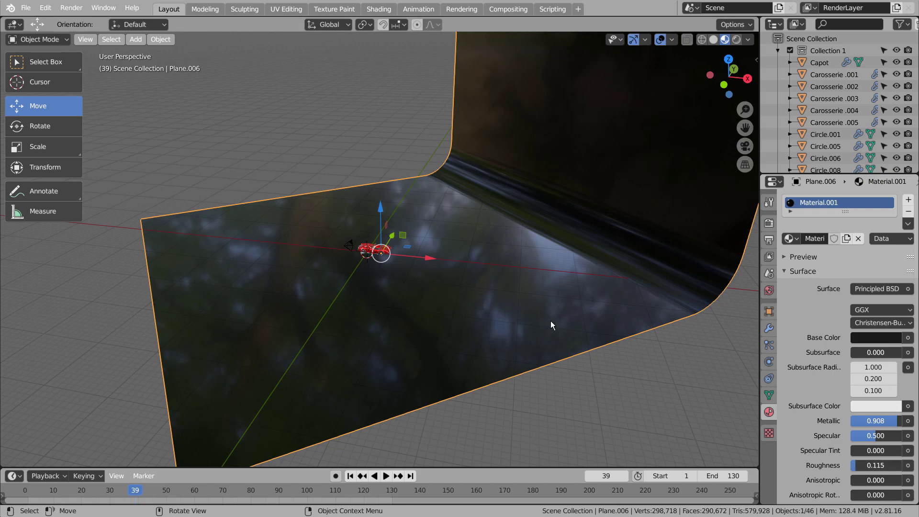
Step: Reposition the camera with walk navigation so it looks down on the car from slightly higher, with the car near the frame's centre
key(KP_0)
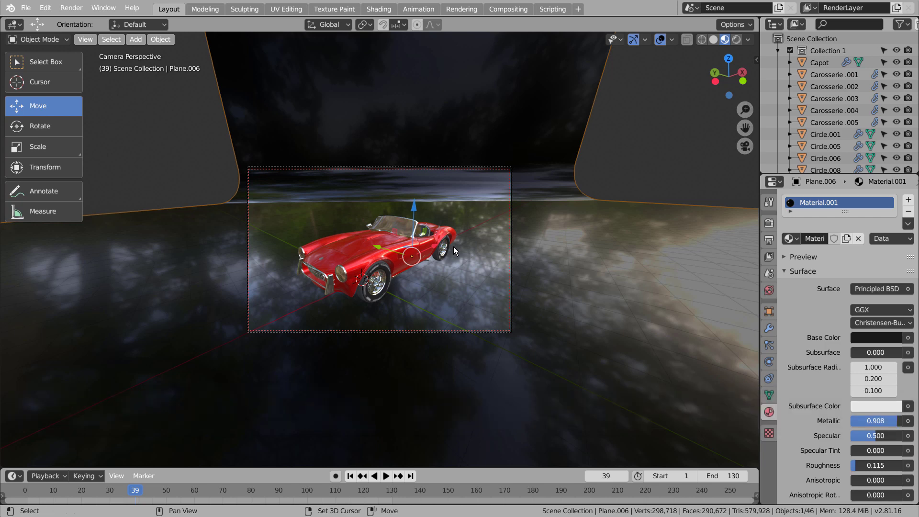
key(shift+grave)
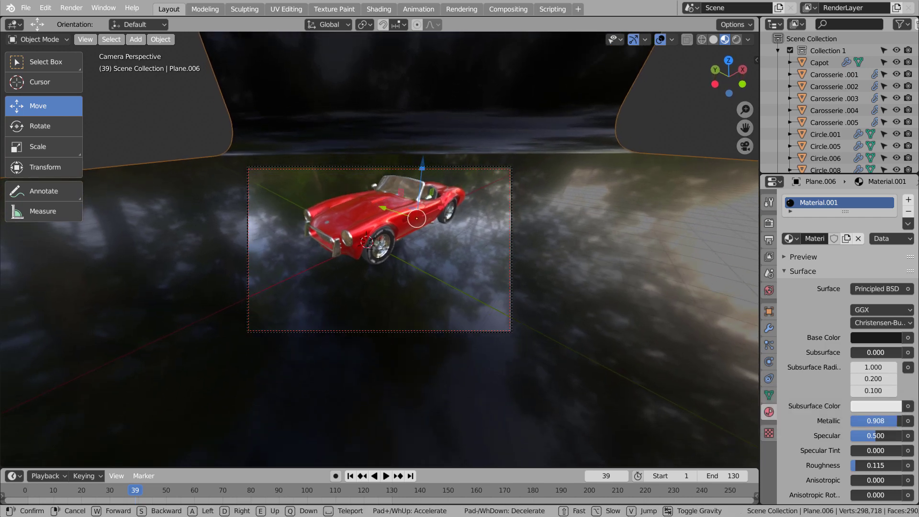
key(w)
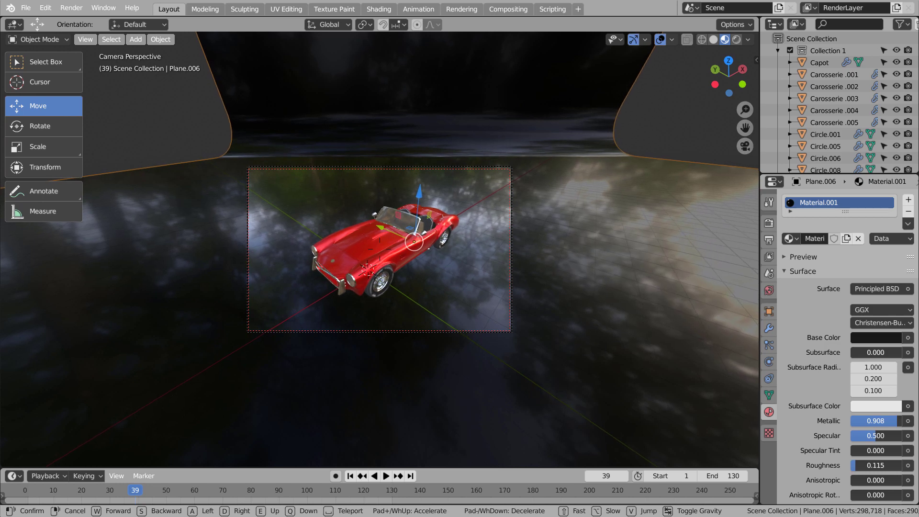
click(388, 252)
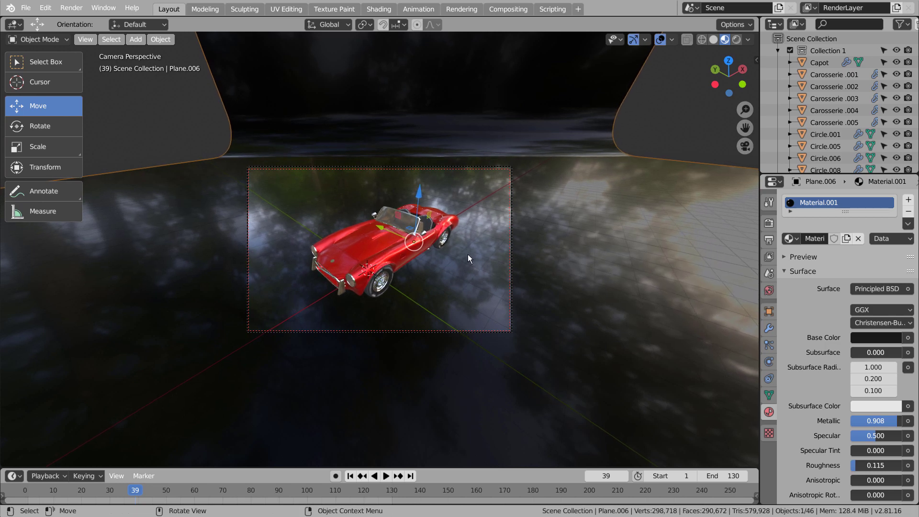
key(shift+grave)
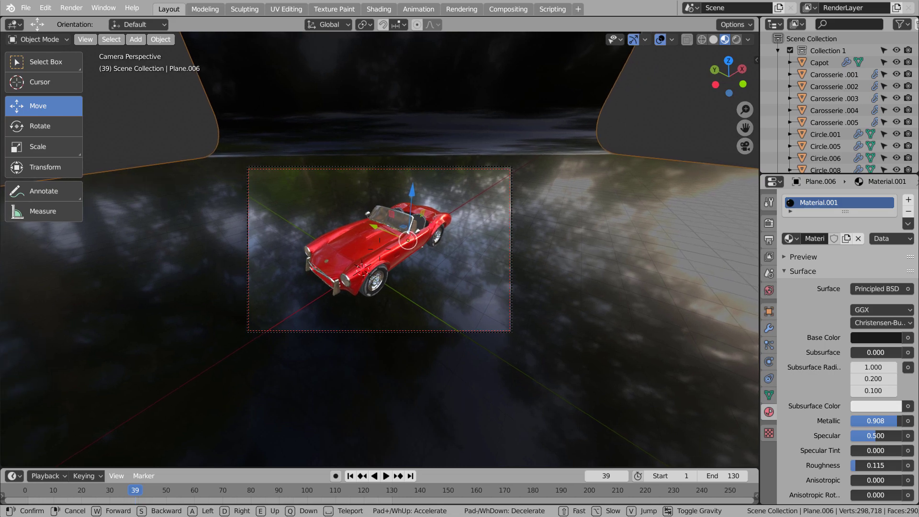
click(380, 249)
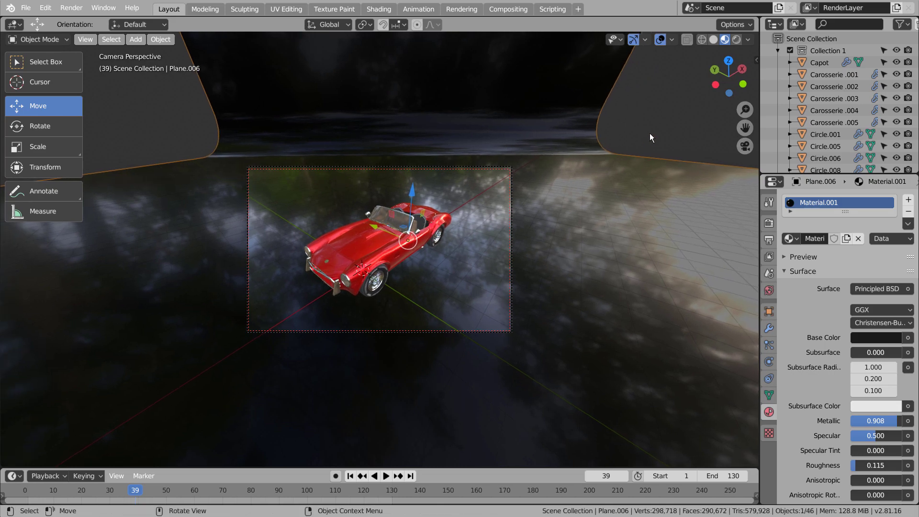
Step: Deselect everything and preview the scene rendered in Cycles through the camera, then return to material preview shading
key(alt+a)
middle_drag(603, 280, 598, 254)
scroll(598, 253, down, 5)
key(KP_0)
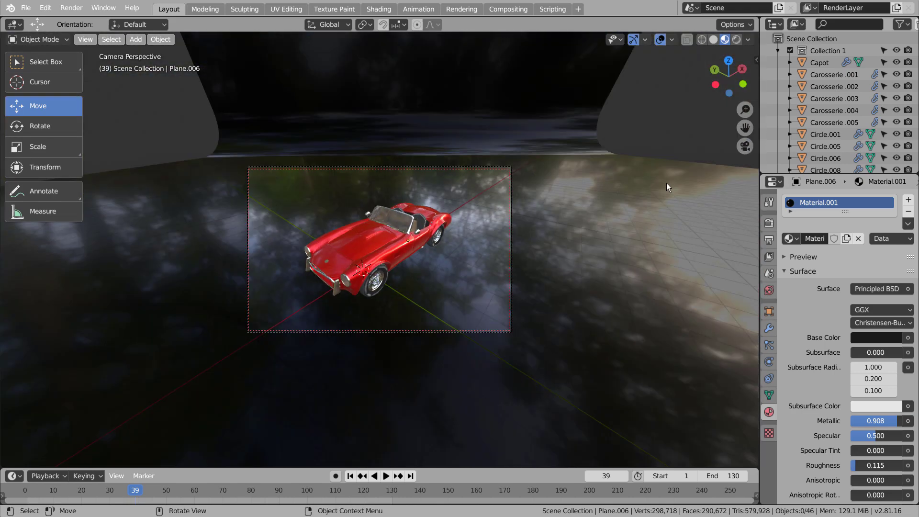
click(769, 223)
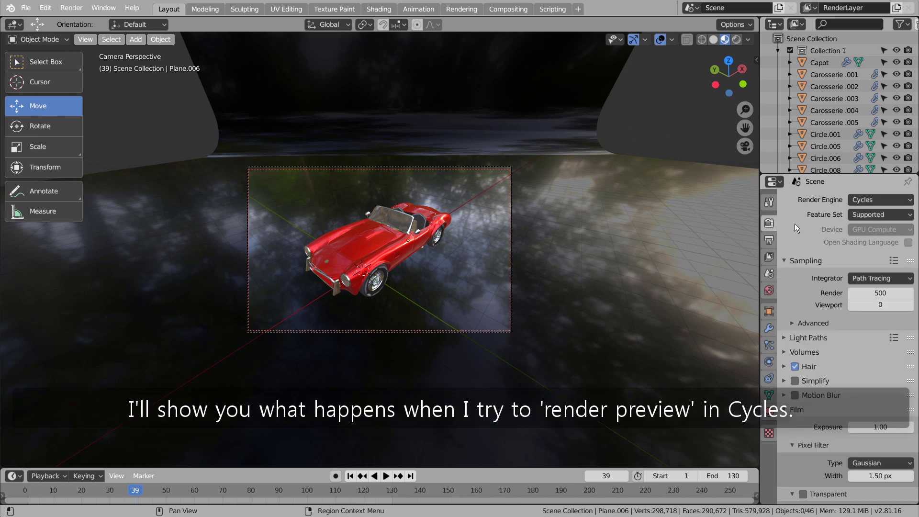
click(882, 201)
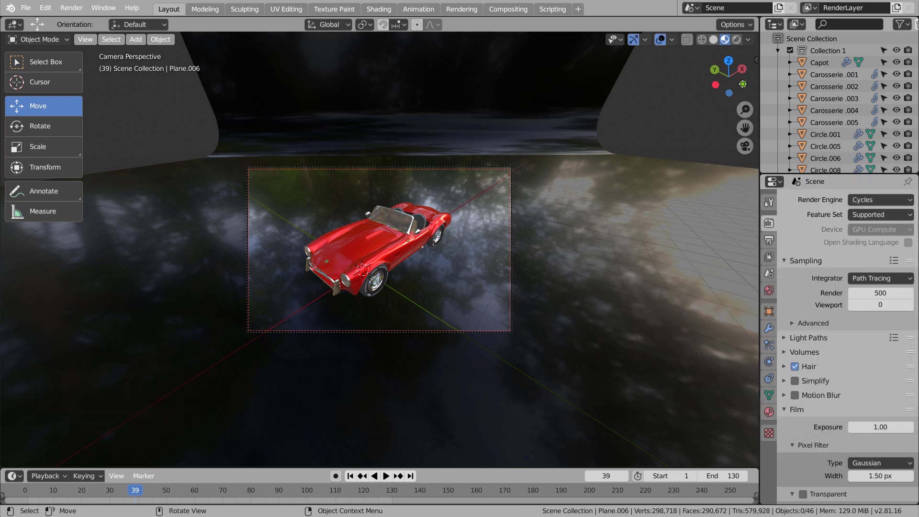
click(737, 39)
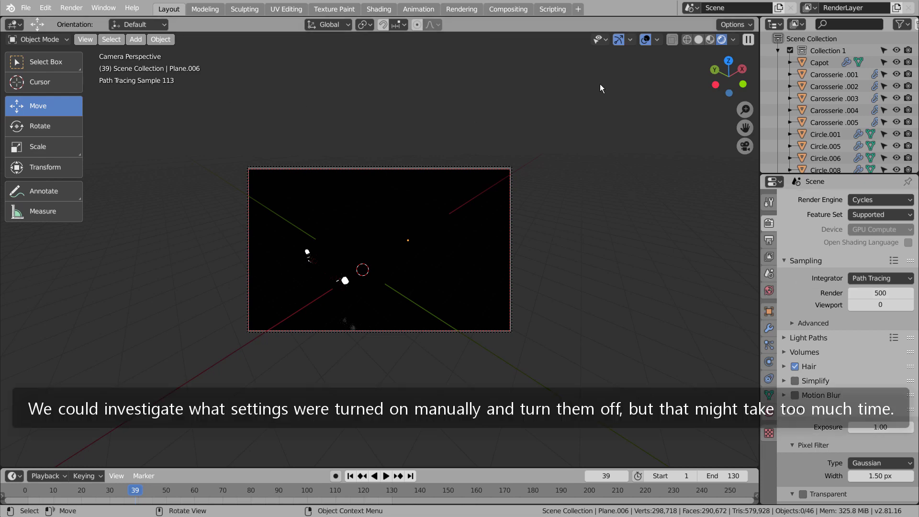
click(710, 39)
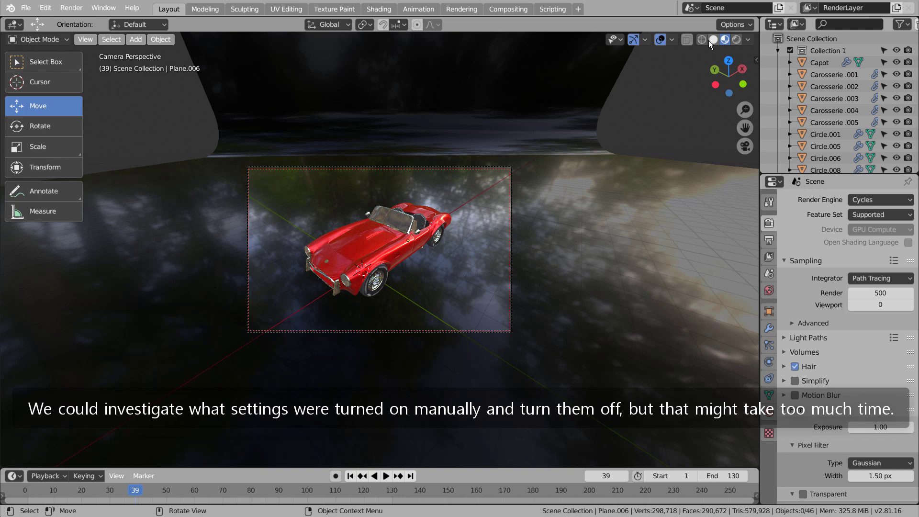
Step: Set the Cycles render samples to 128 and check the rendered preview again
click(885, 294)
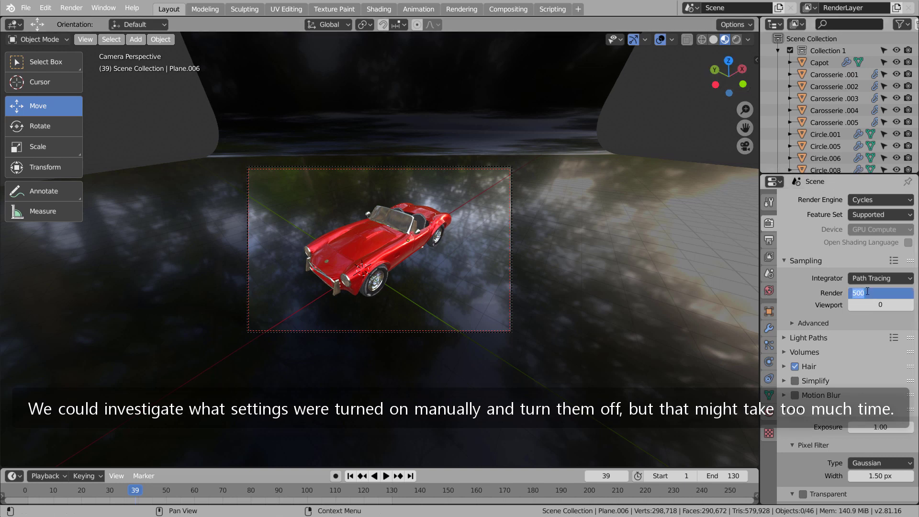
text(128)
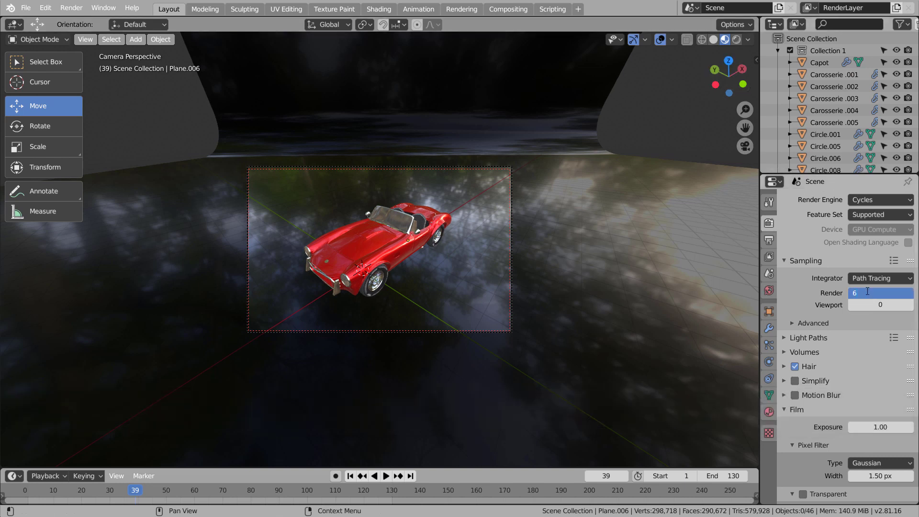
key(Return)
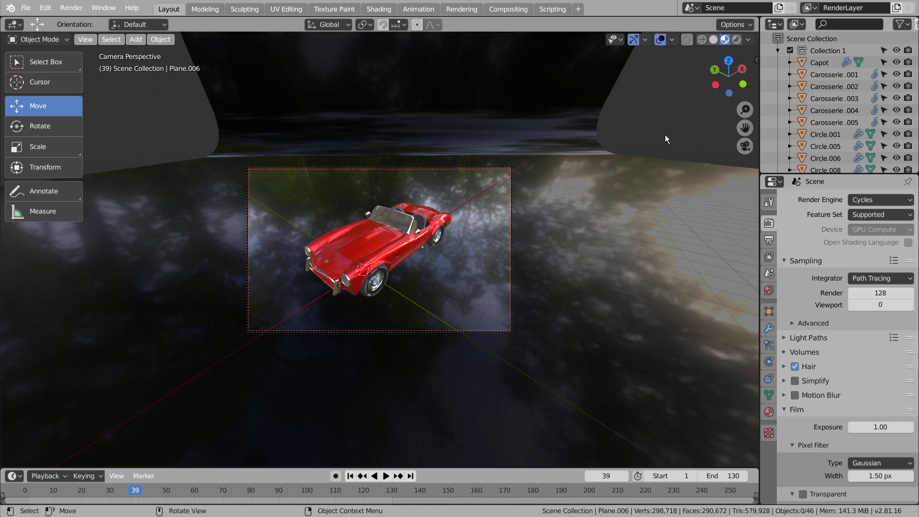
click(736, 38)
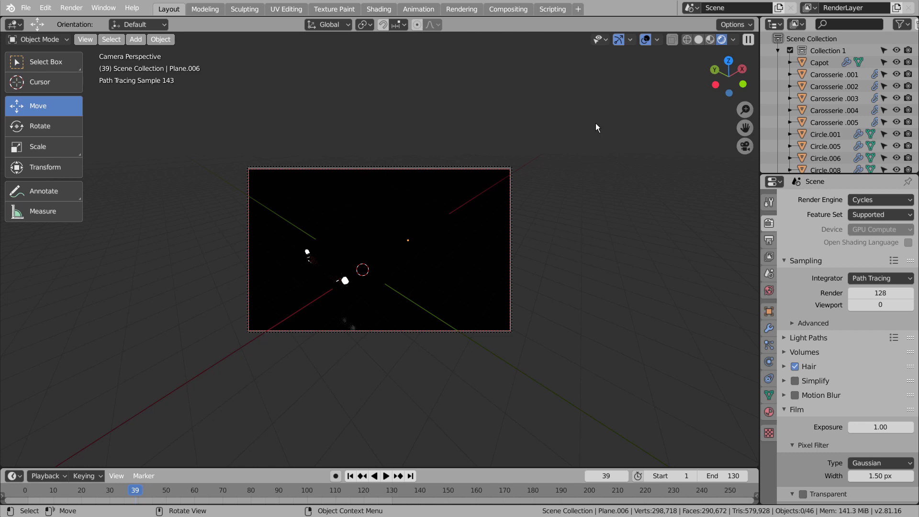
click(865, 277)
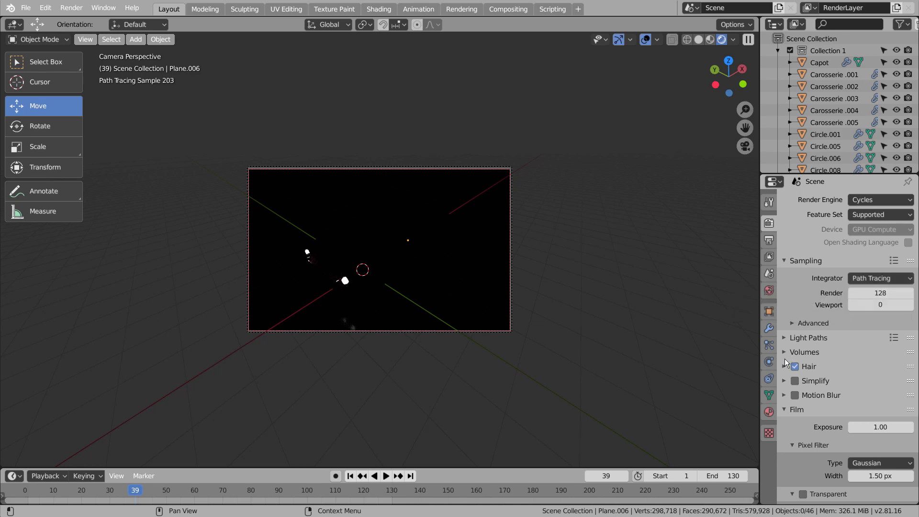
click(576, 269)
middle_drag(647, 329, 640, 304)
Step: Switch the viewport to solid shading, change the render engine to Eevee, and preview the scene in rendered shading
click(699, 41)
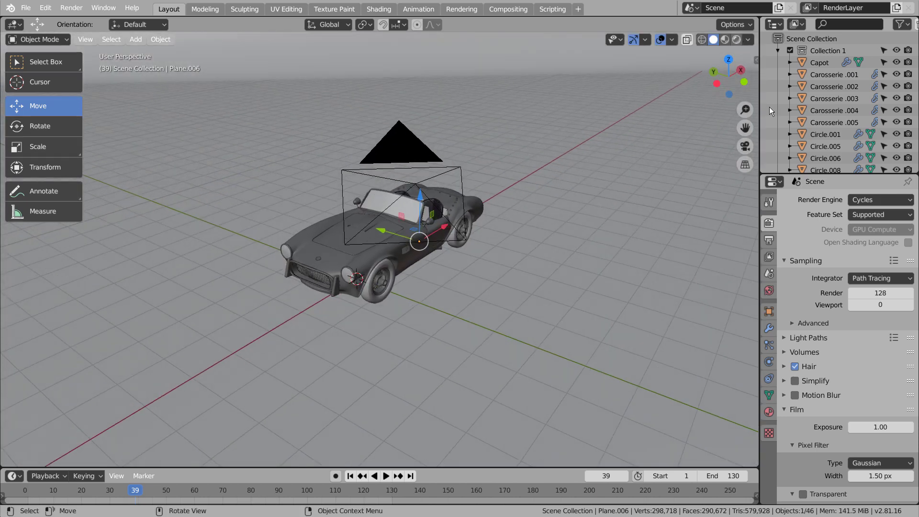
click(888, 205)
click(877, 217)
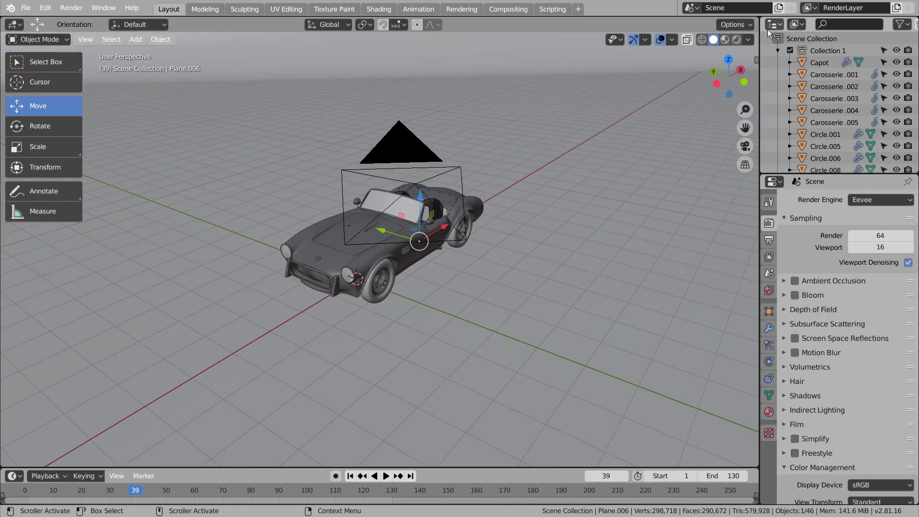
click(737, 40)
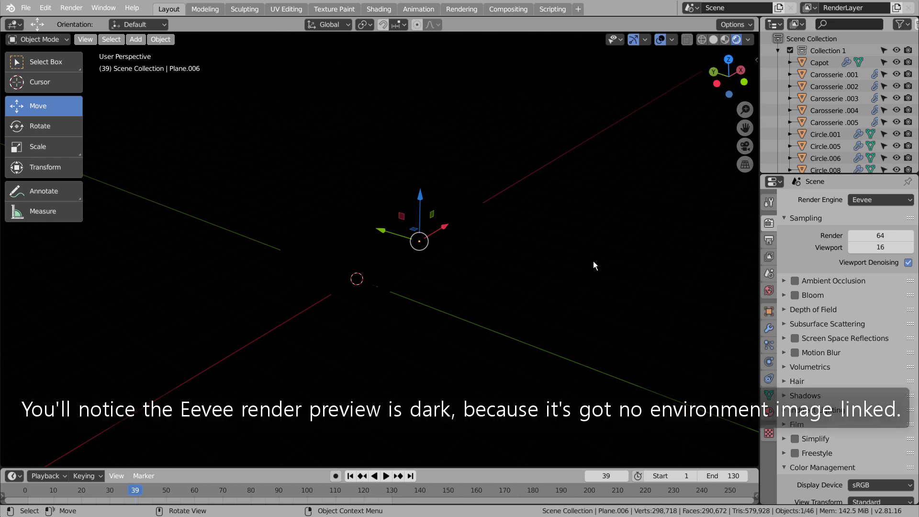
mouse_move(594, 262)
middle_down()
mouse_move(547, 257)
mouse_move(577, 253)
middle_up()
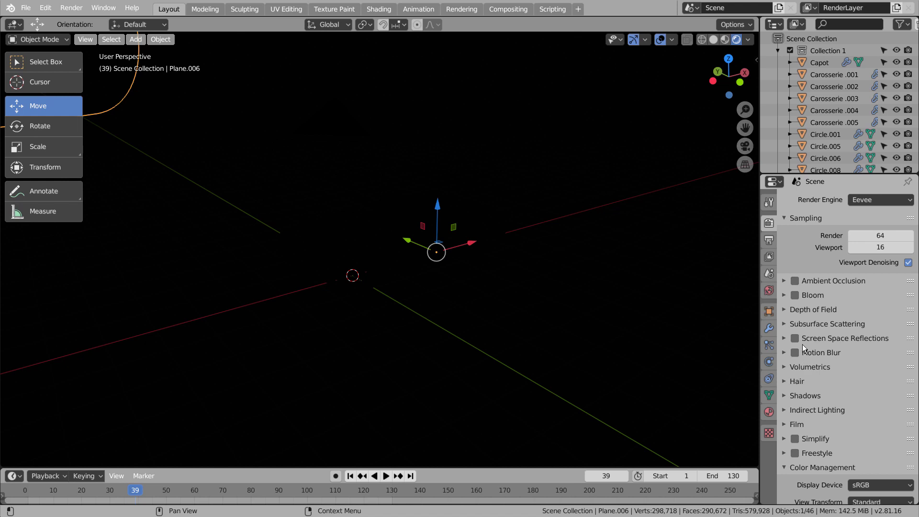
Step: Set the world surface to a Background shader and assign an Environment Texture to its color
click(770, 290)
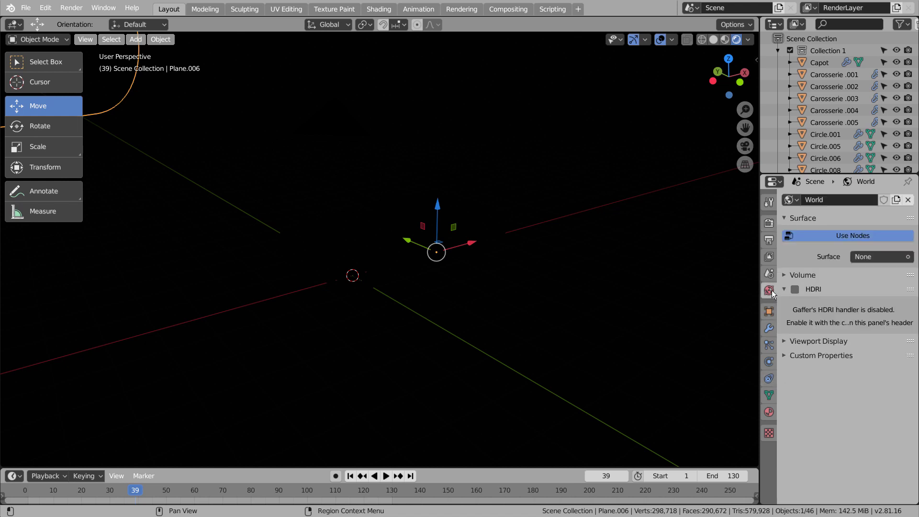
click(889, 257)
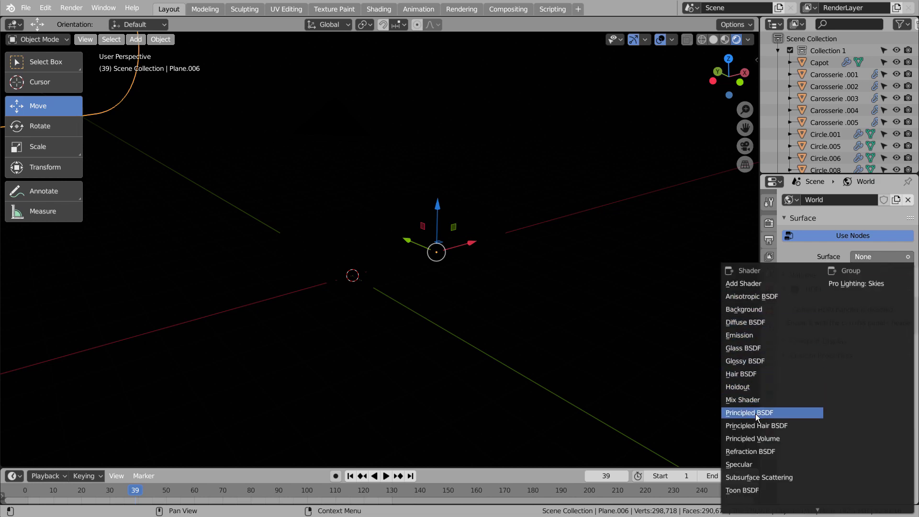
click(804, 249)
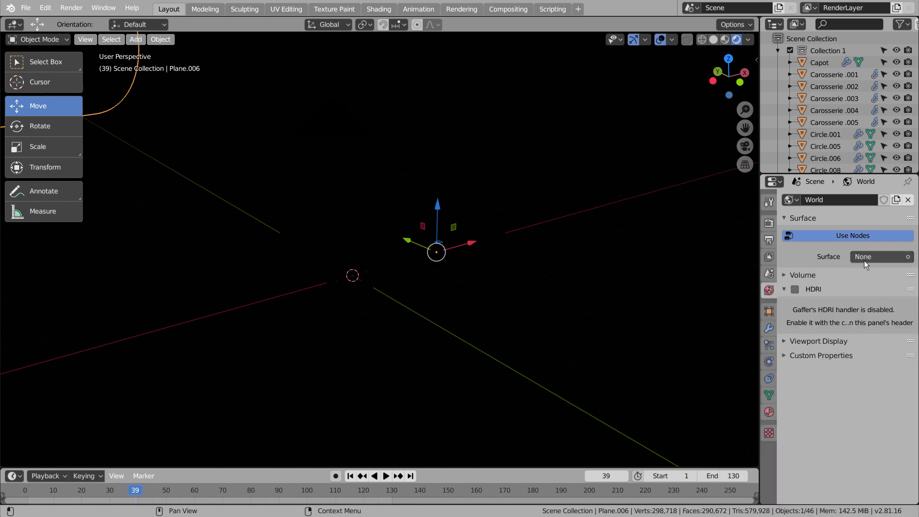
click(906, 259)
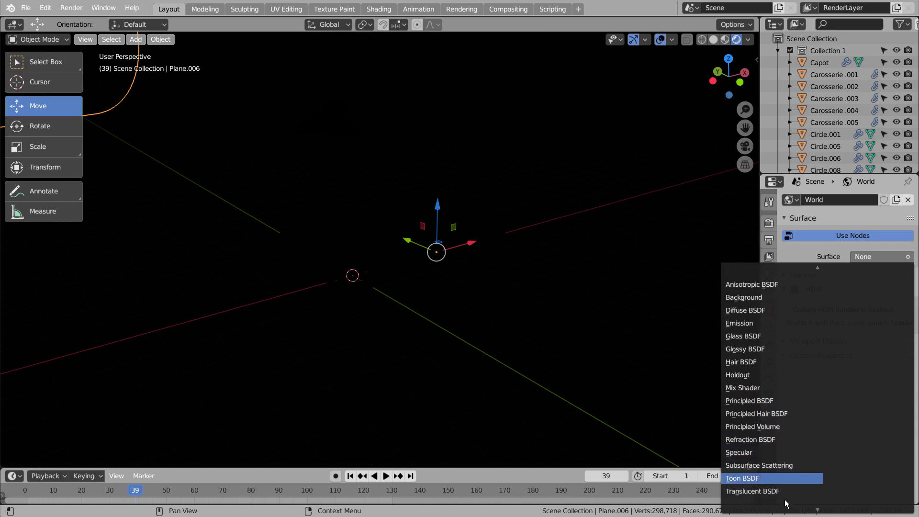
click(760, 286)
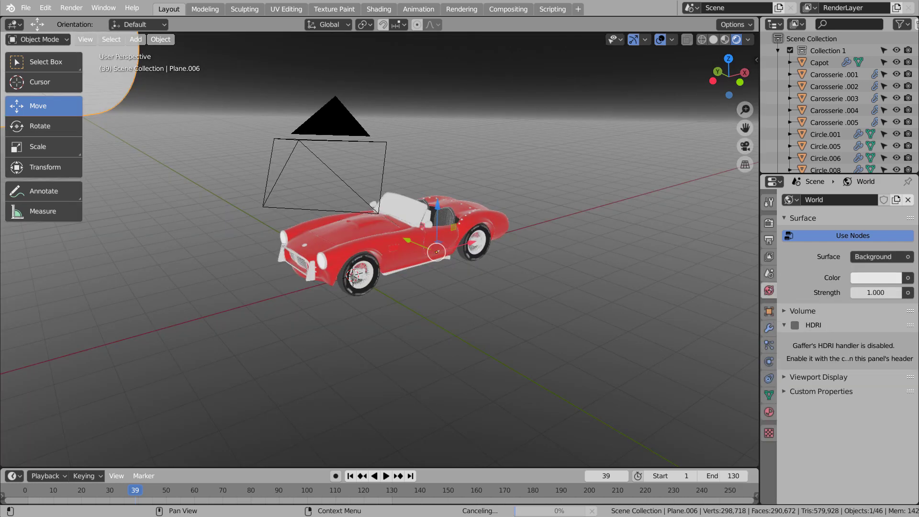
click(909, 278)
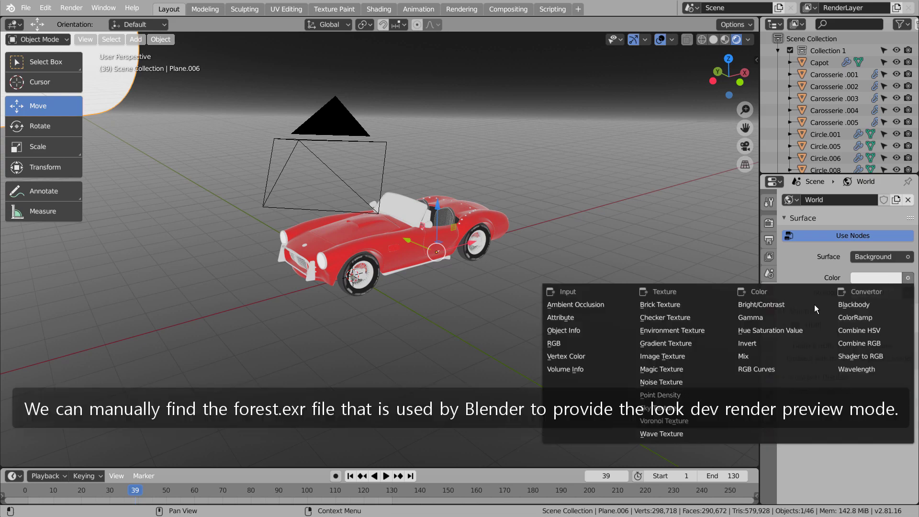
click(708, 329)
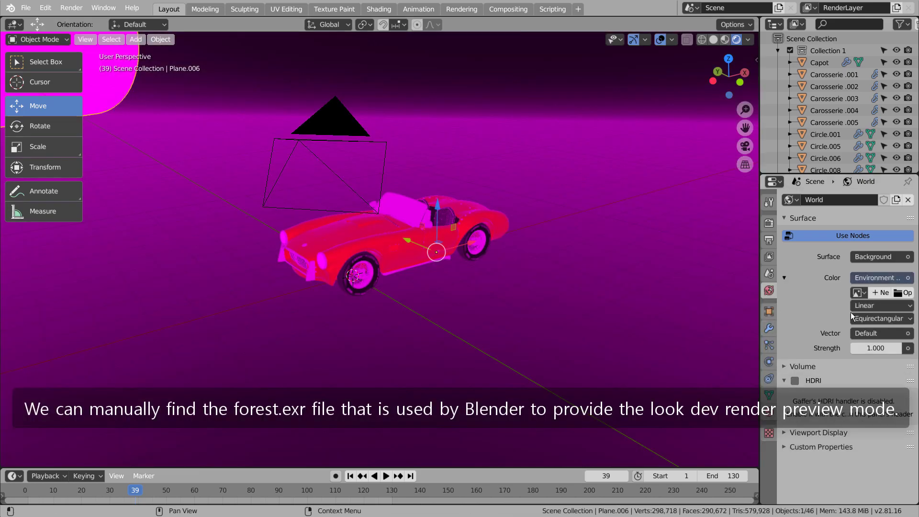
Step: Load forest.exr from the Youtube folder as the world's environment image, showing the files as a detailed list
click(902, 292)
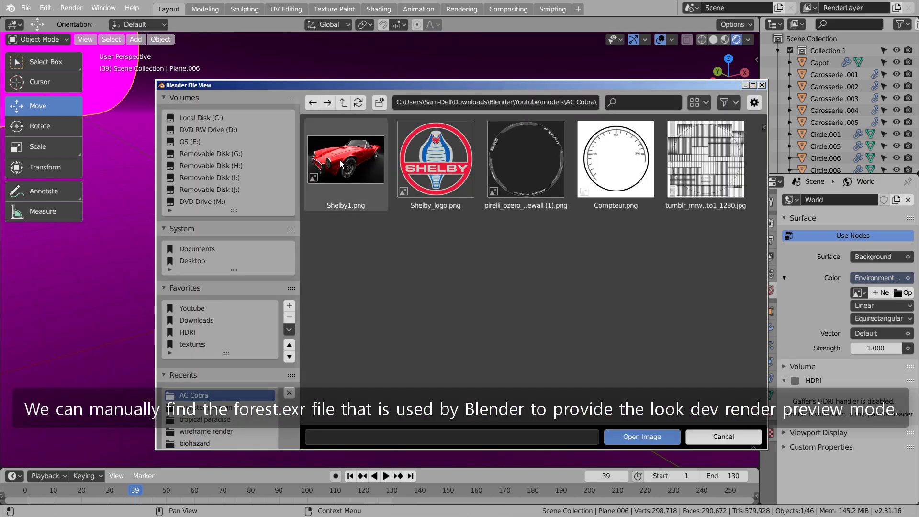
click(202, 308)
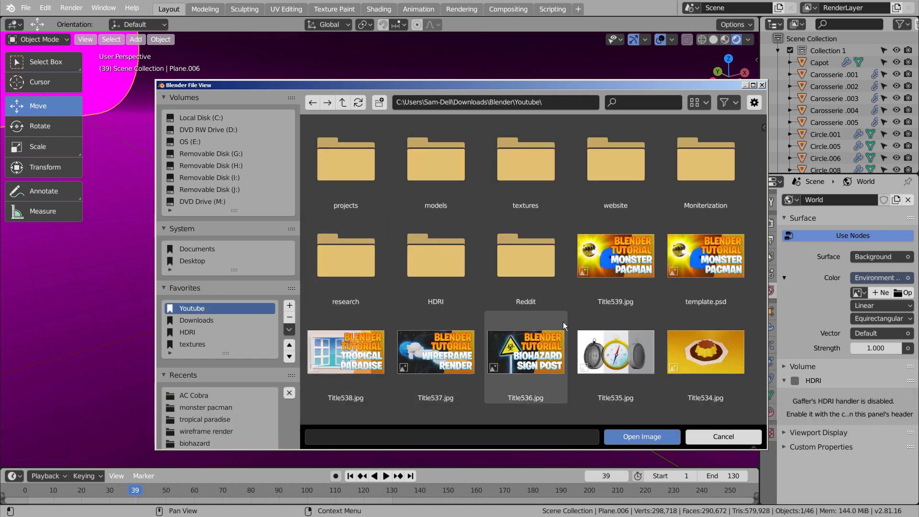
click(704, 102)
click(684, 141)
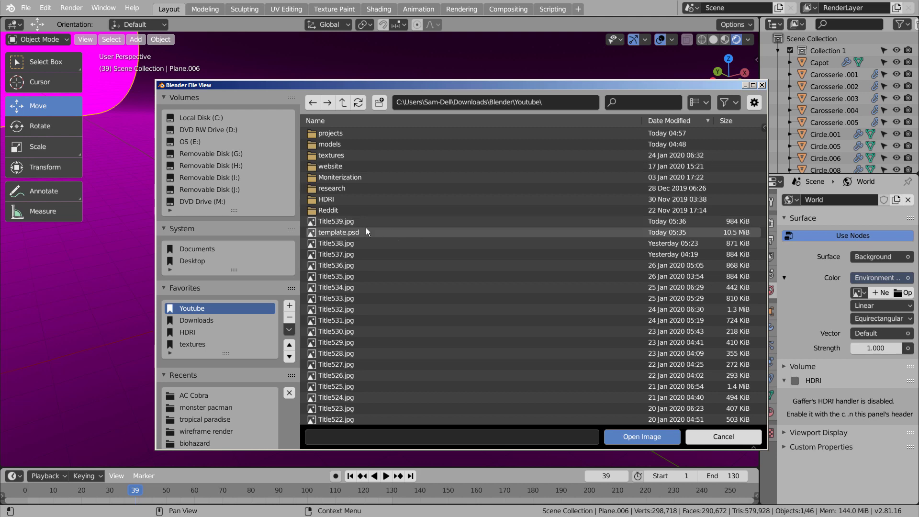
click(341, 222)
scroll(340, 222, down, 10)
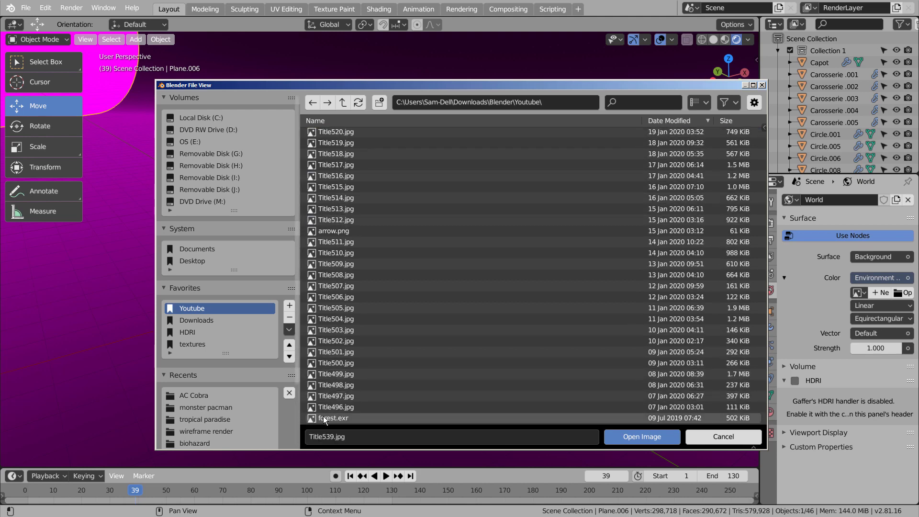
double_click(323, 419)
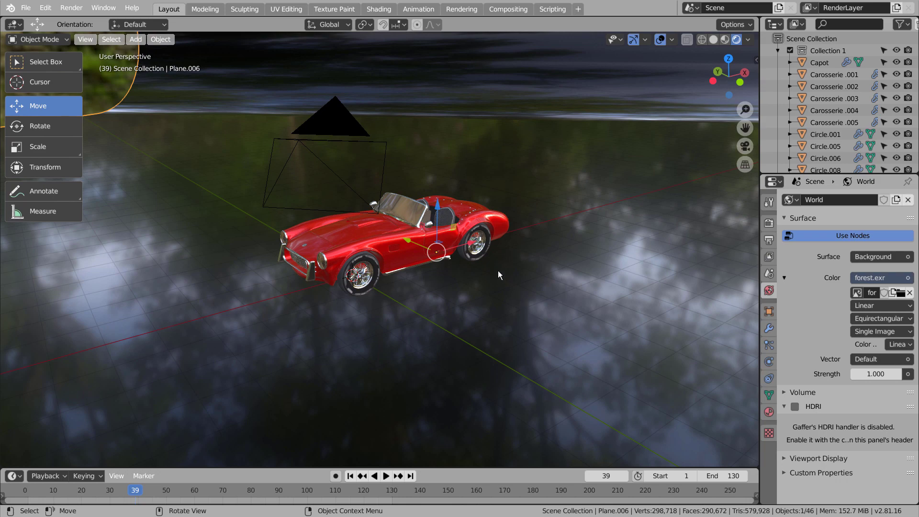
Step: Look through the camera, switch the viewport to solid shading, and render the image with Eevee
click(735, 151)
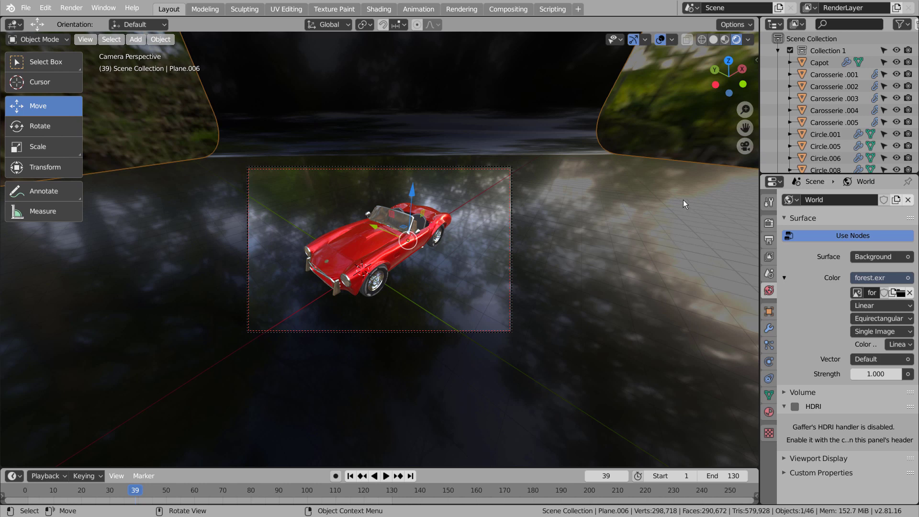
click(714, 39)
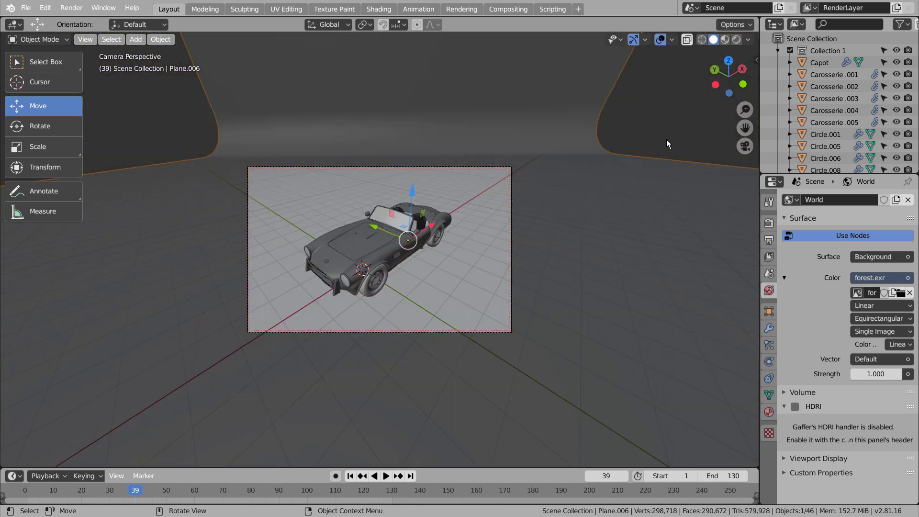
key(F12)
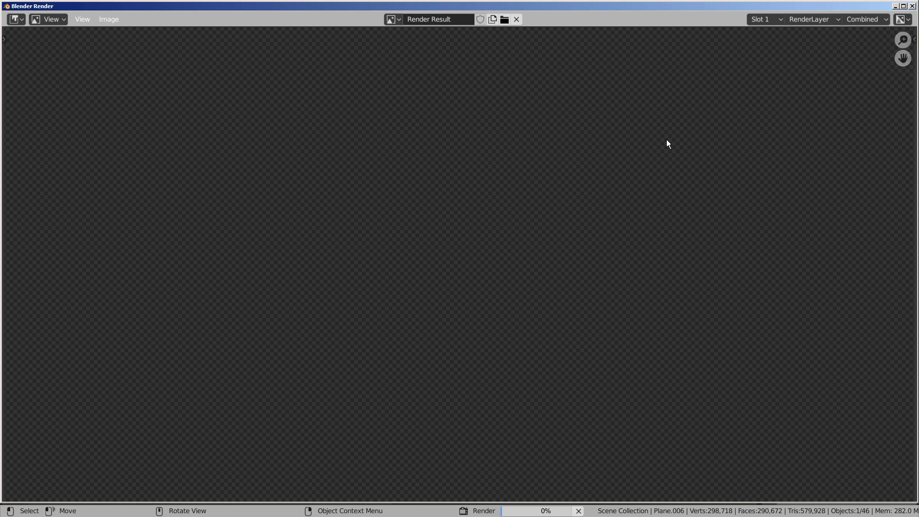